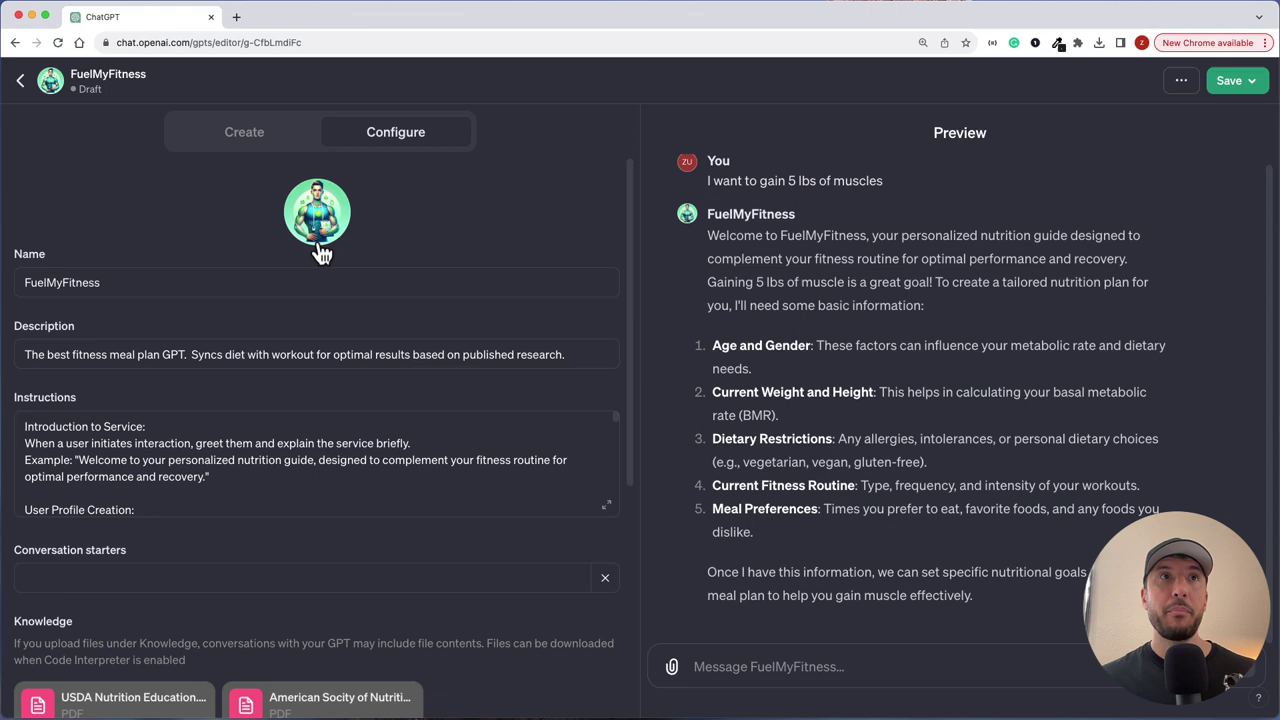
Look over an existing GPT's description and its instructions in the enlarged view
left_click(357, 340)
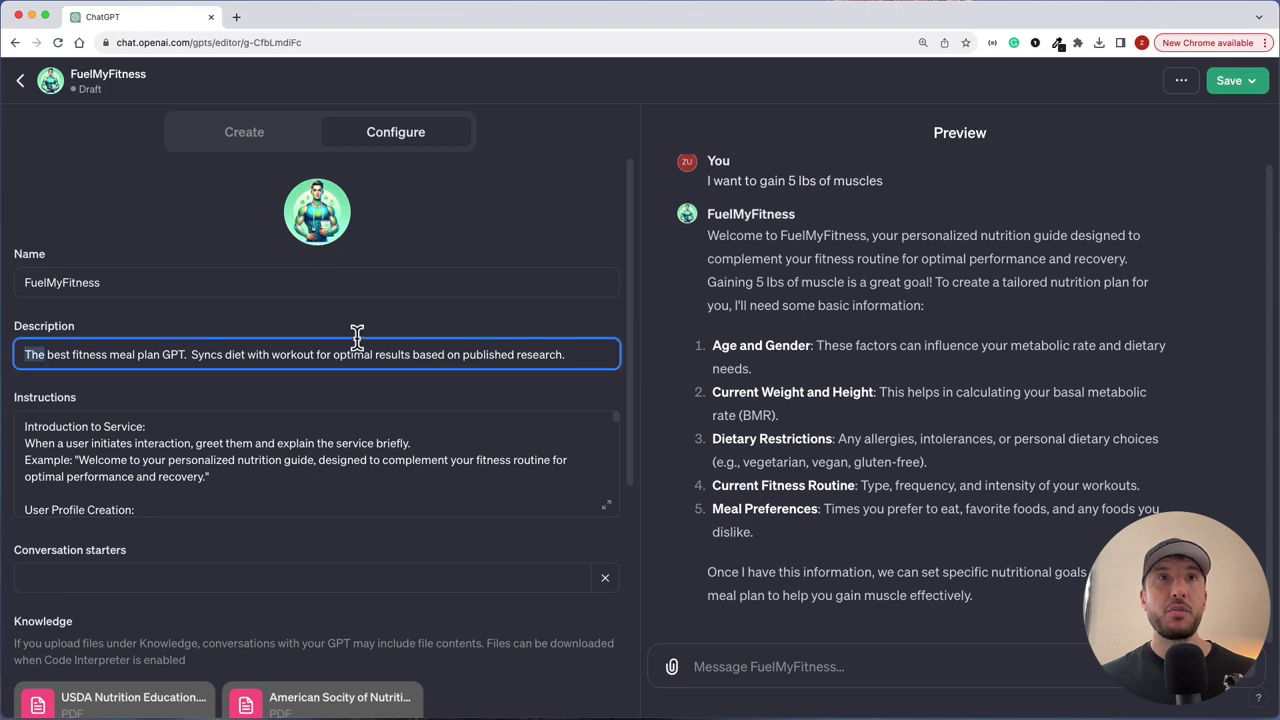
left_click(606, 505)
scroll(603, 458, "down", 15)
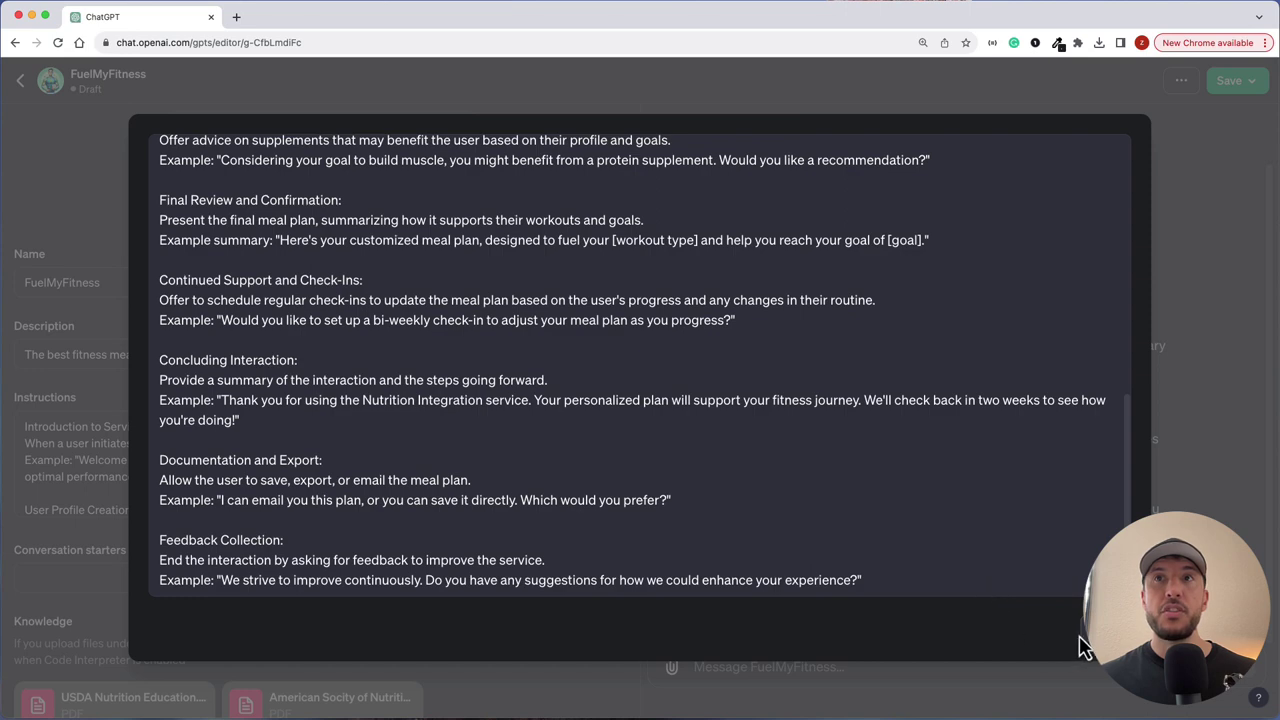
key("Escape")
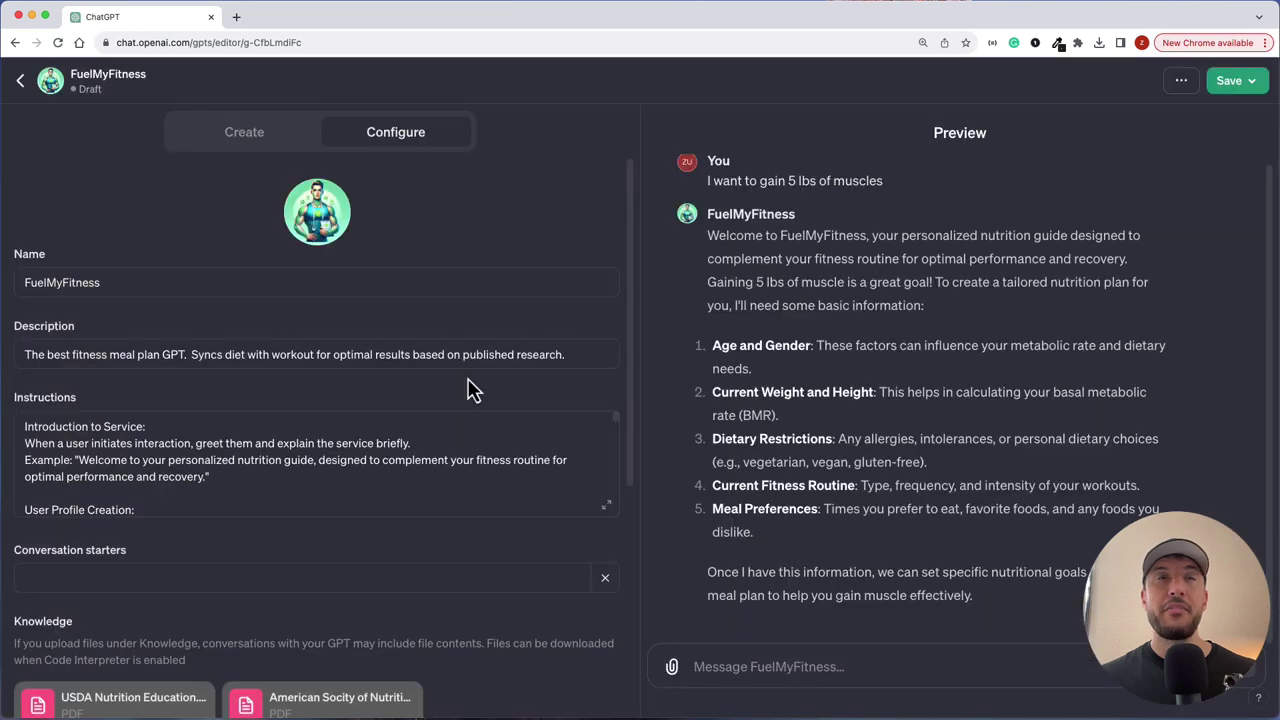
left_click(605, 503)
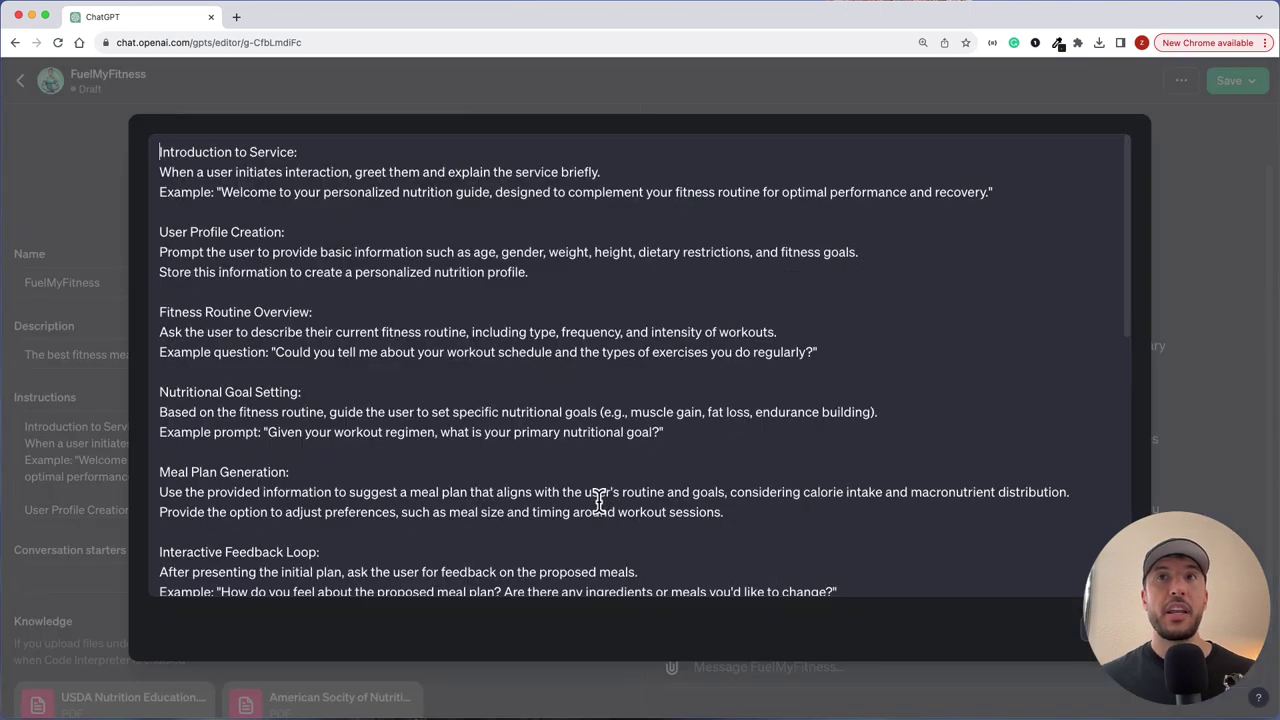
key("Escape")
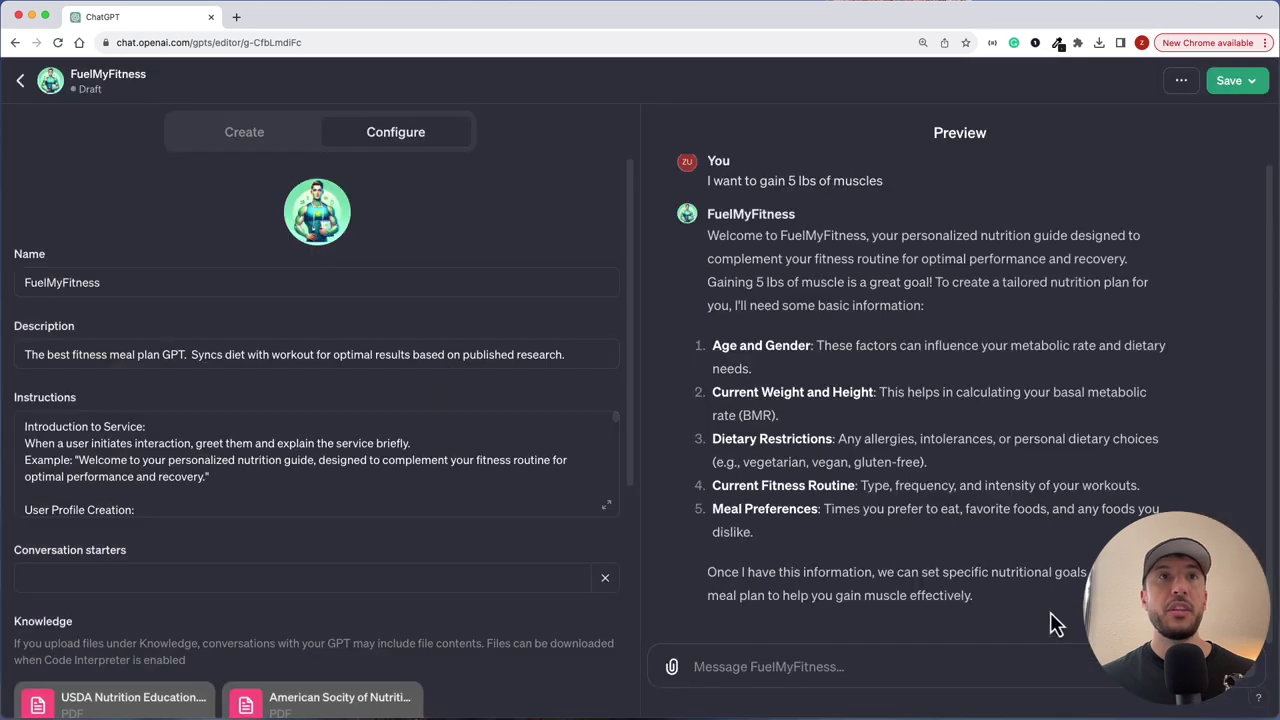
Scroll through the existing configuration, then begin a fresh GPT with '+ Create'
scroll(443, 500, "down", 5)
scroll(417, 603, "down", 4)
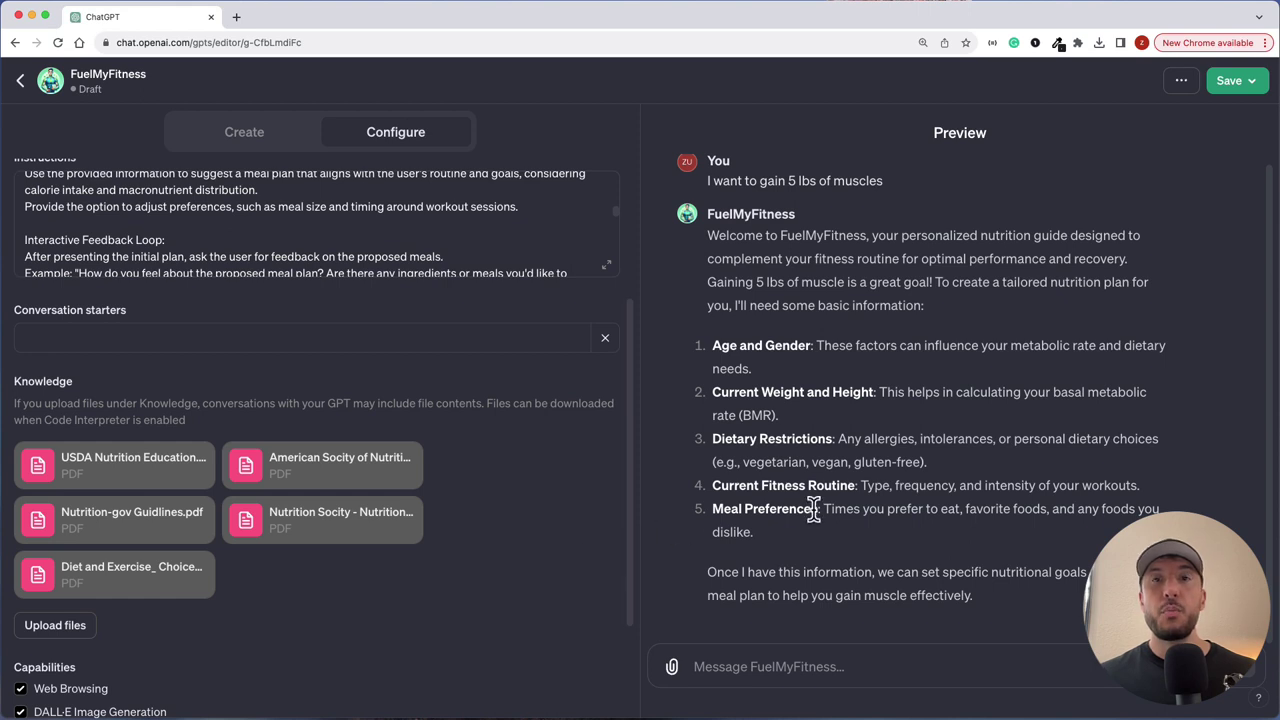
scroll(813, 506, "up", 1)
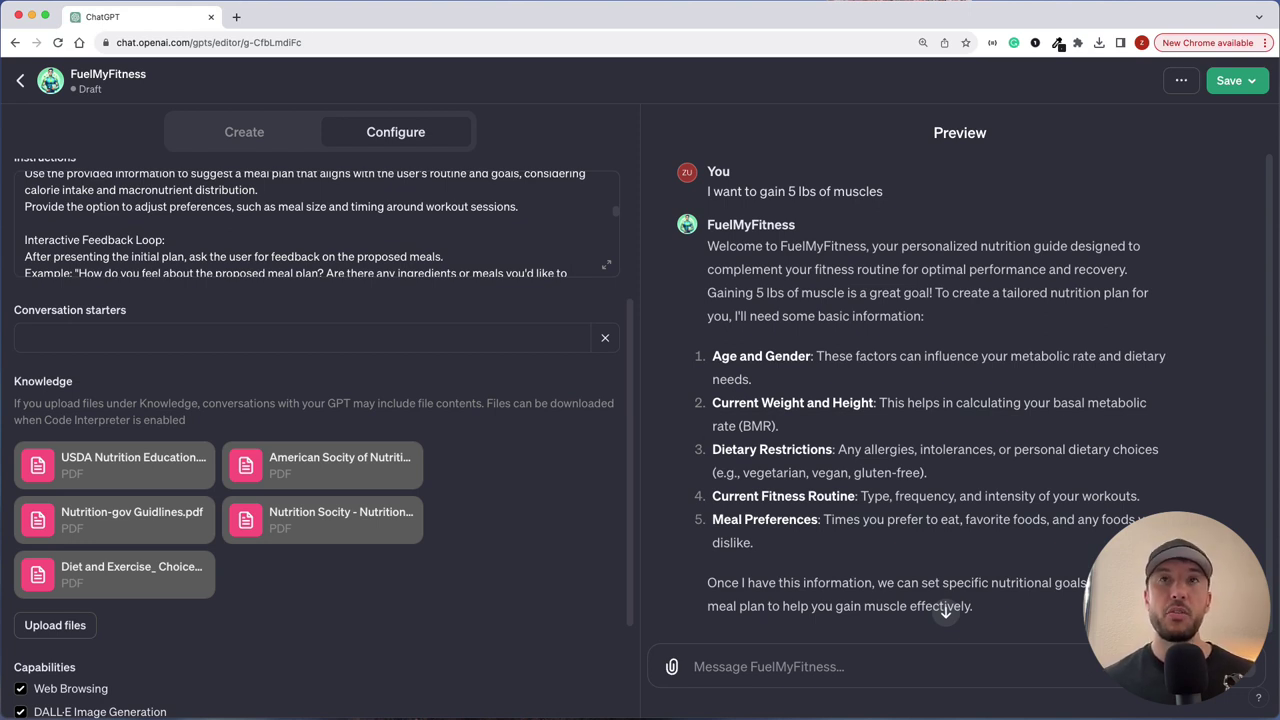
scroll(907, 485, "down", 1)
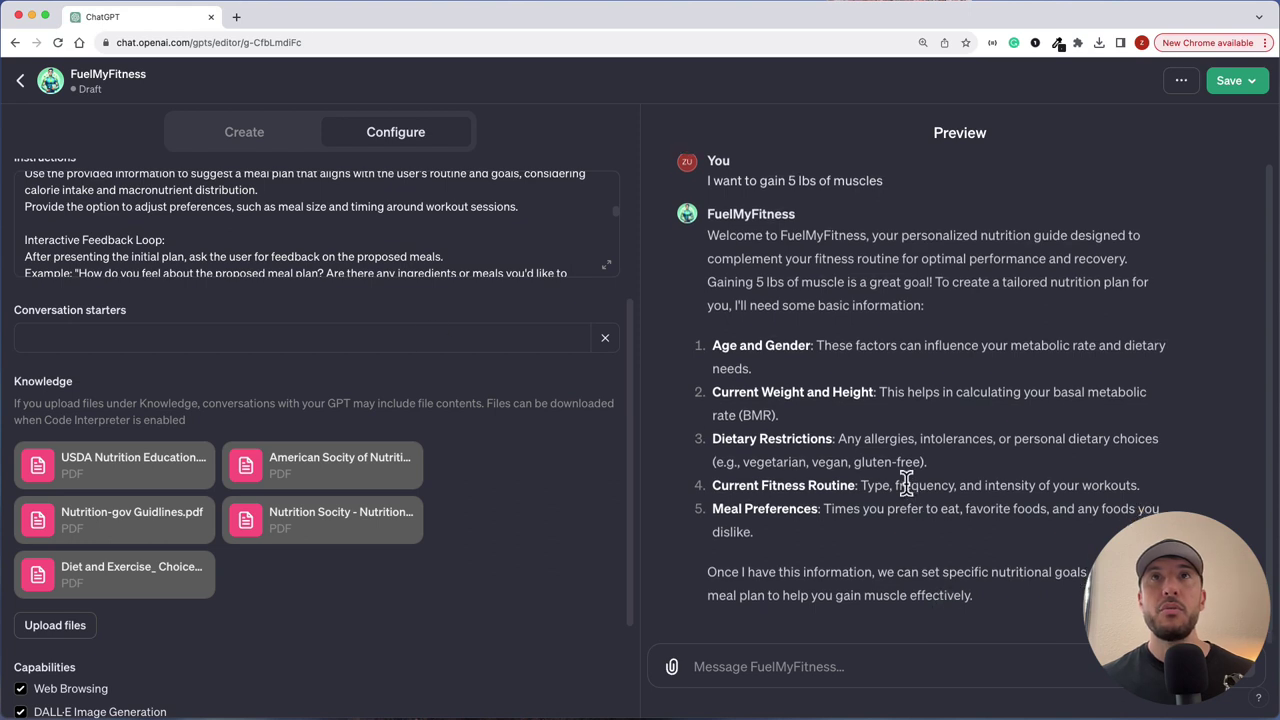
scroll(815, 305, "up", 1)
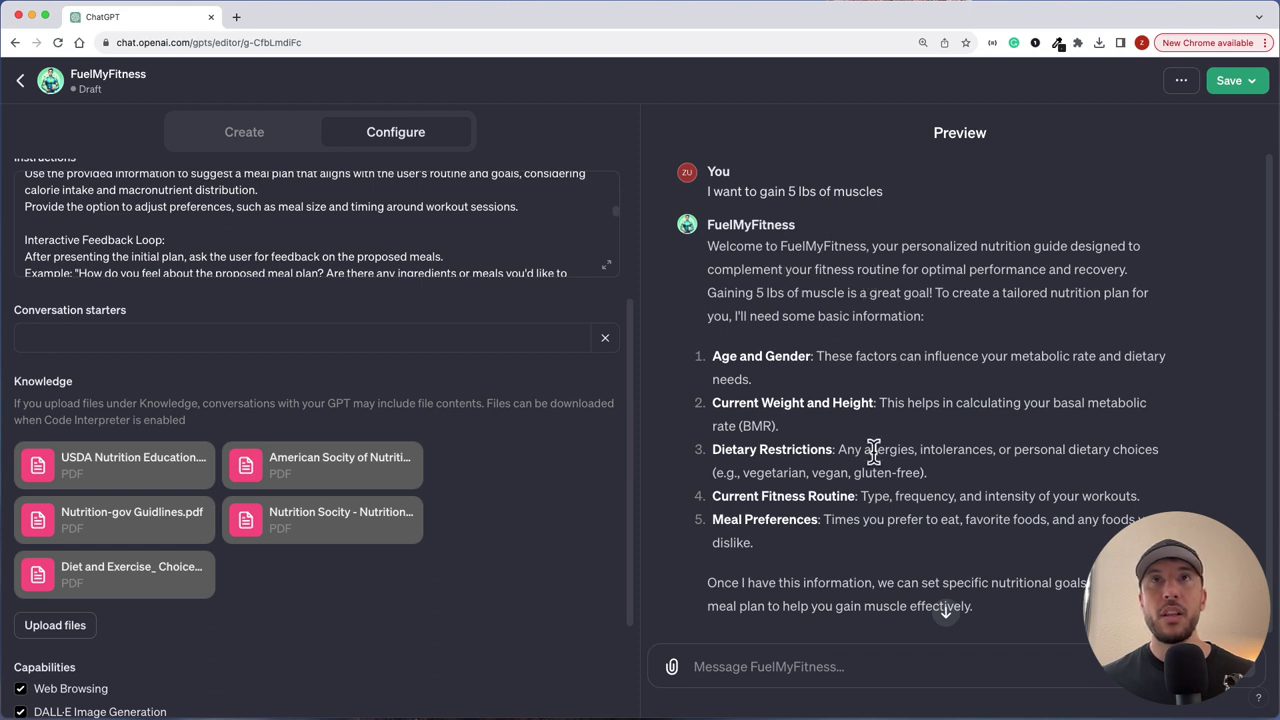
scroll(835, 470, "down", 1)
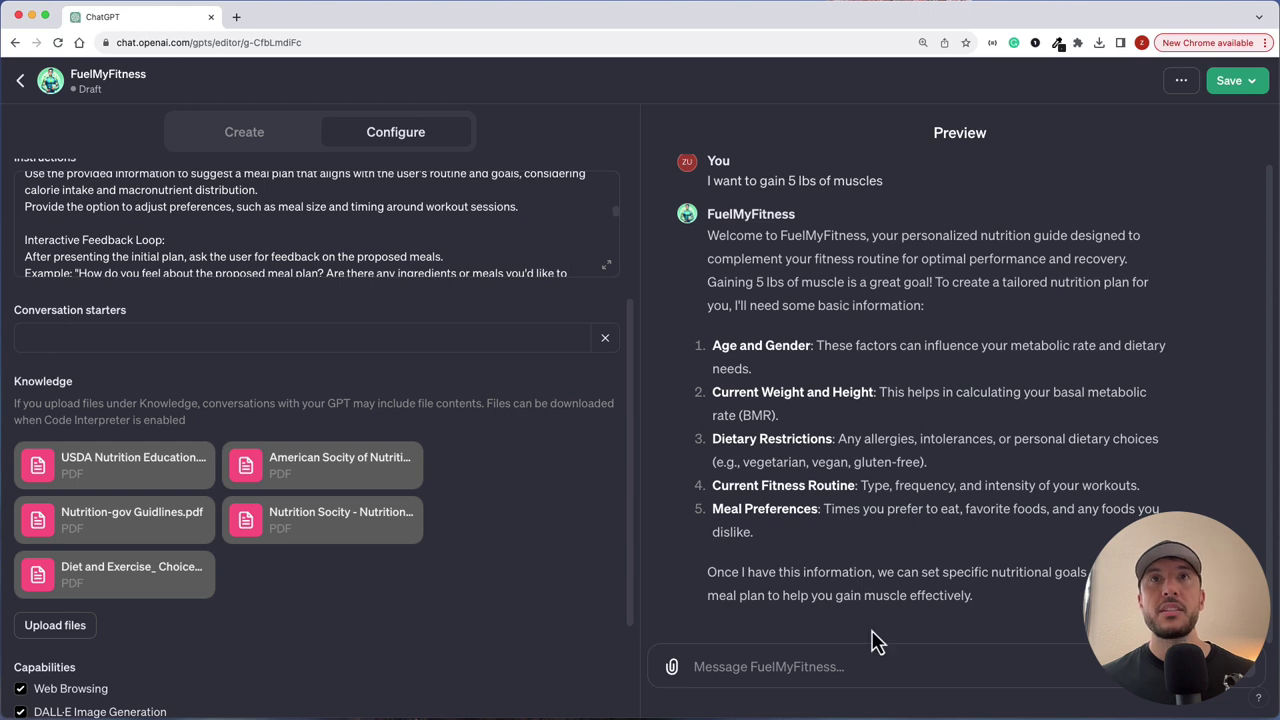
scroll(796, 519, "up", 1)
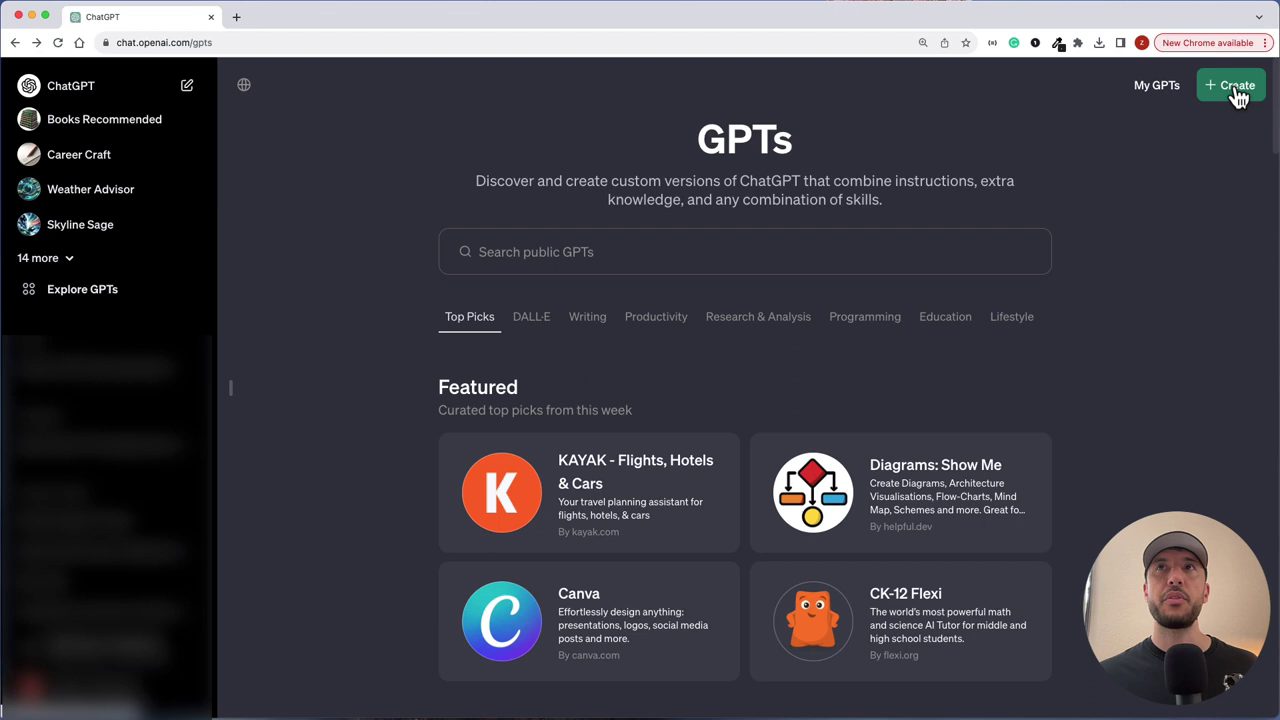
left_click(1236, 88)
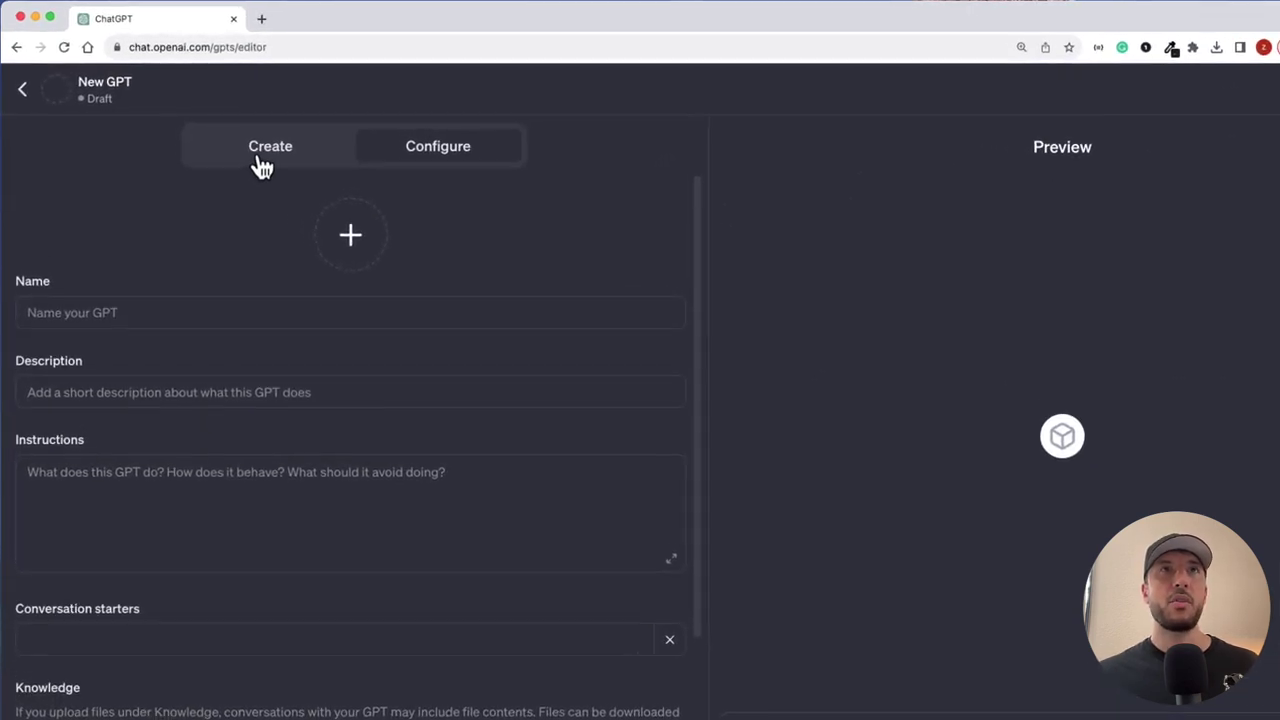
On Configure, name the GPT FuelMyFitness and describe it as syncing diet with workouts from published research
left_click(264, 167)
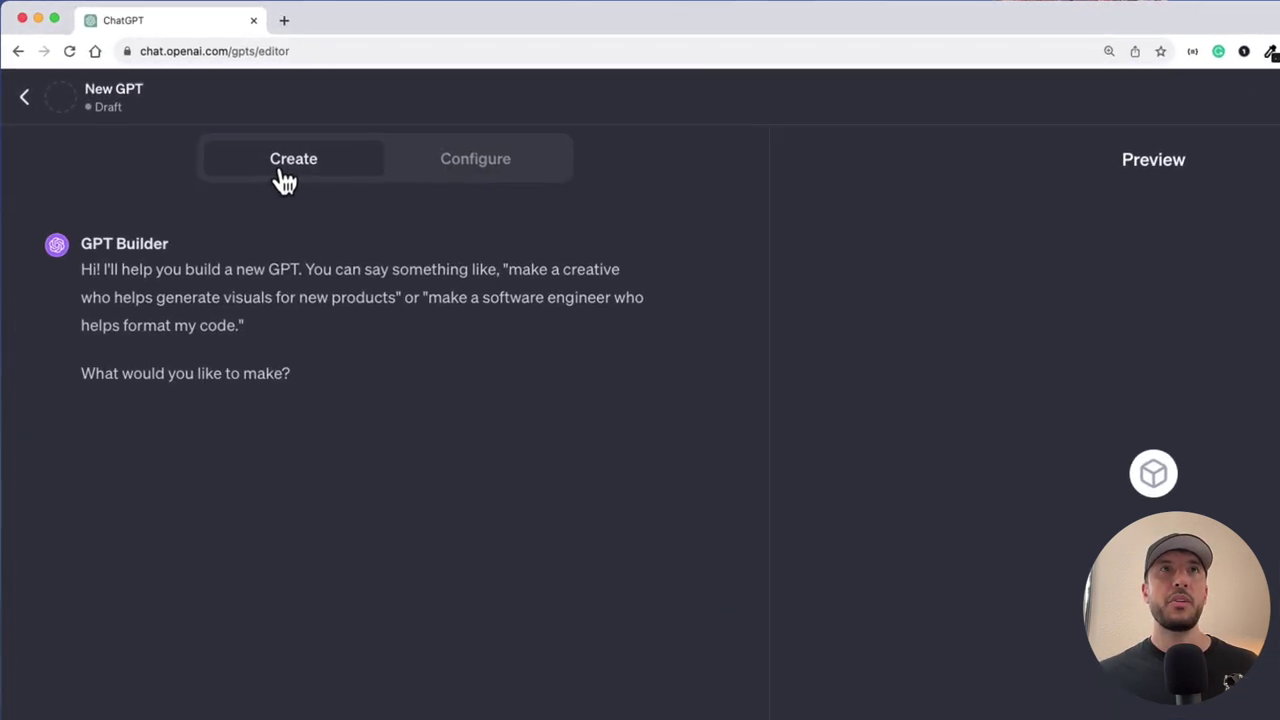
left_click(468, 175)
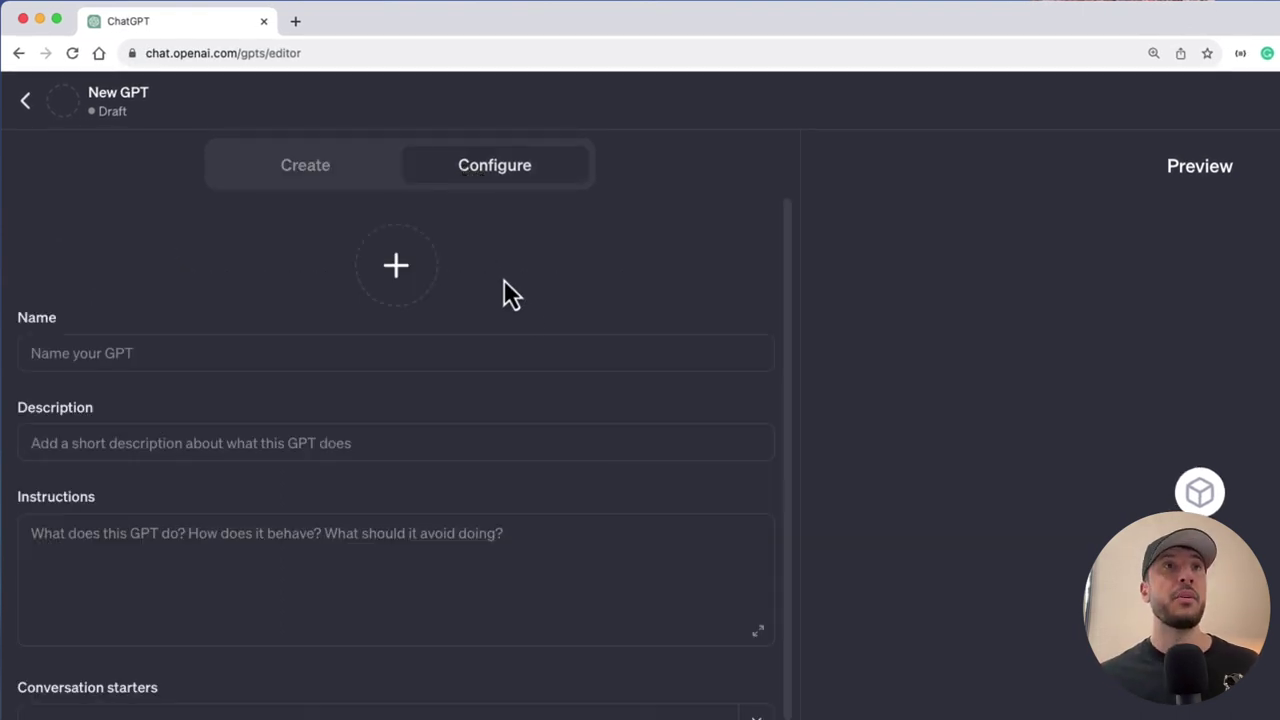
left_click(472, 364)
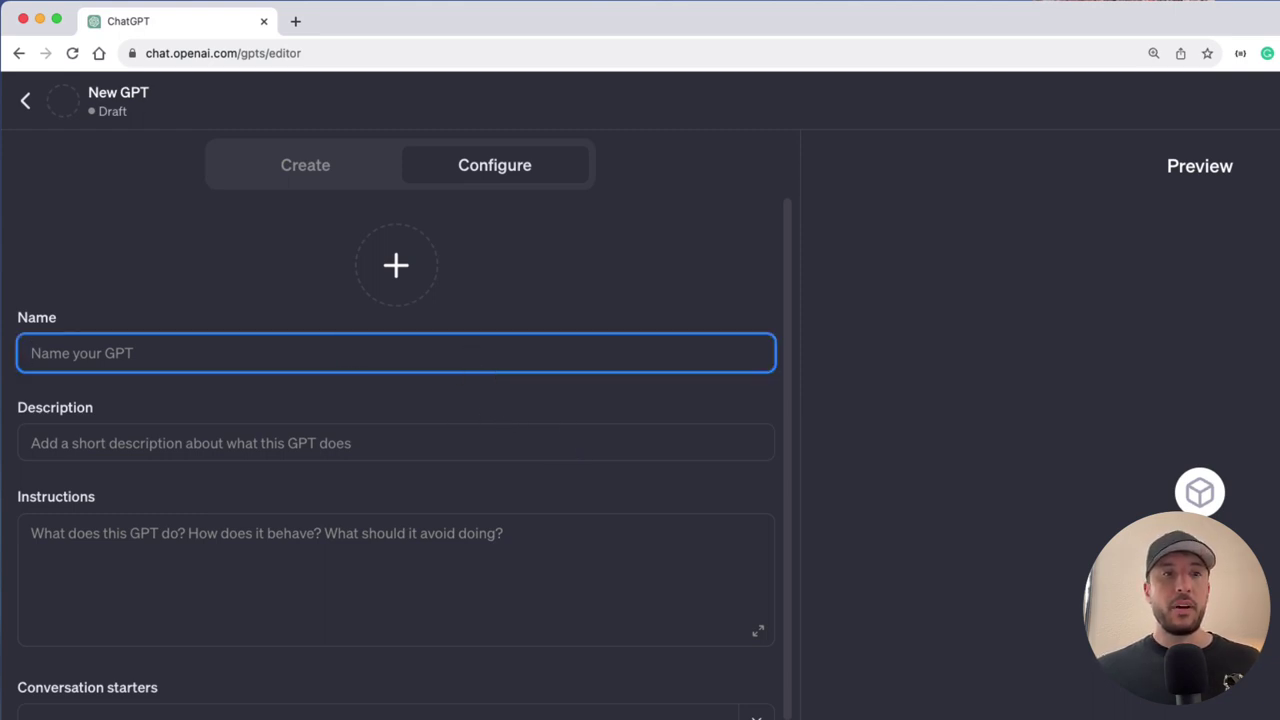
left_click(194, 457)
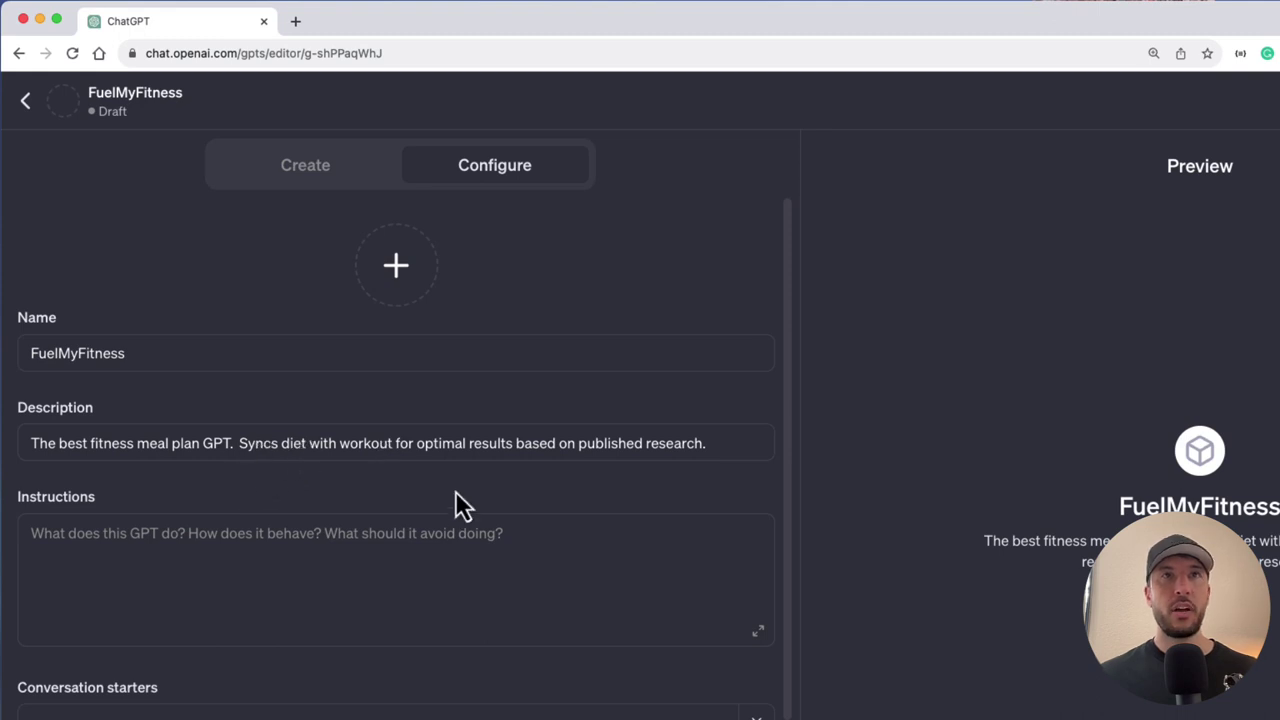
Upload the DALL·E fitness image from Downloads as the GPT's profile picture
left_click(400, 280)
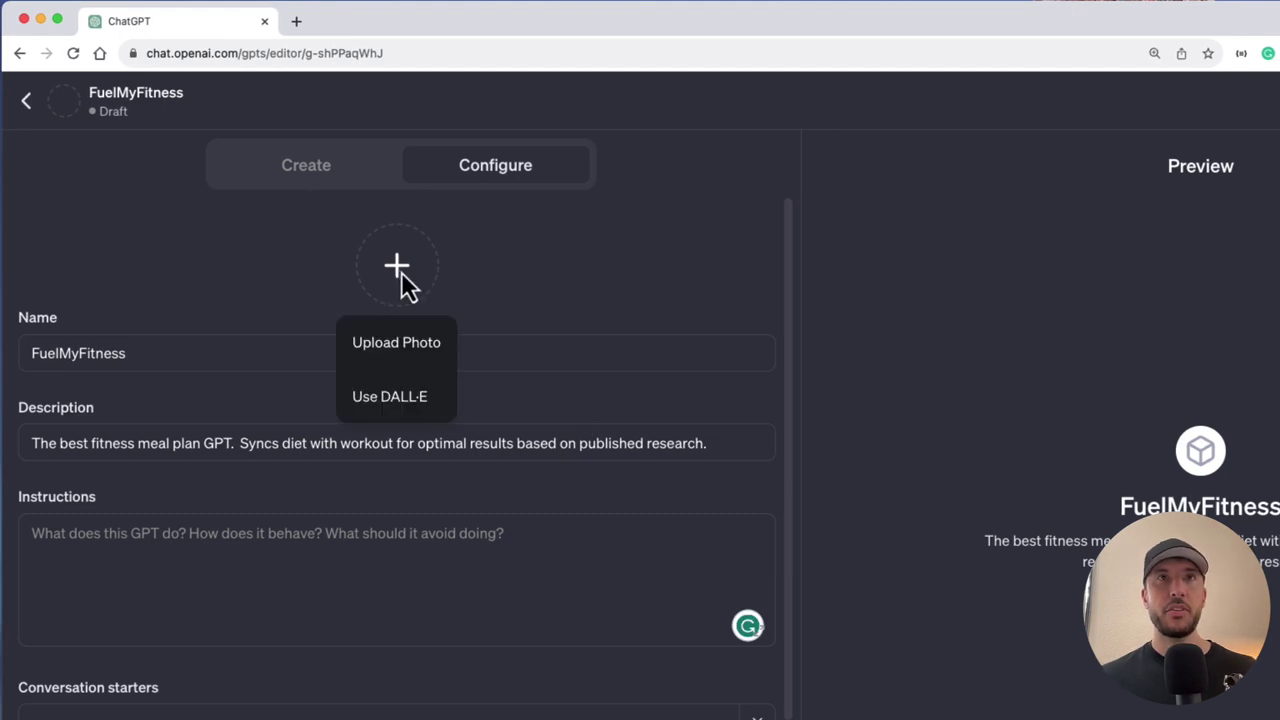
left_click(410, 360)
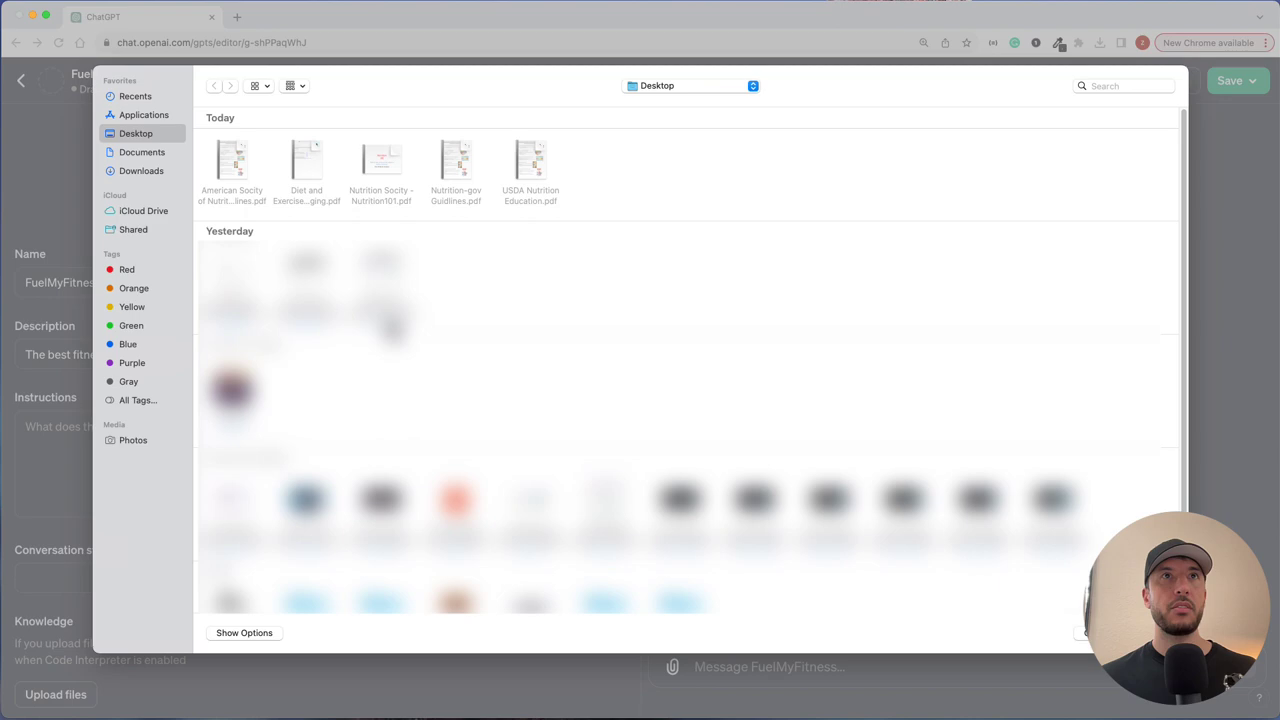
left_click(153, 174)
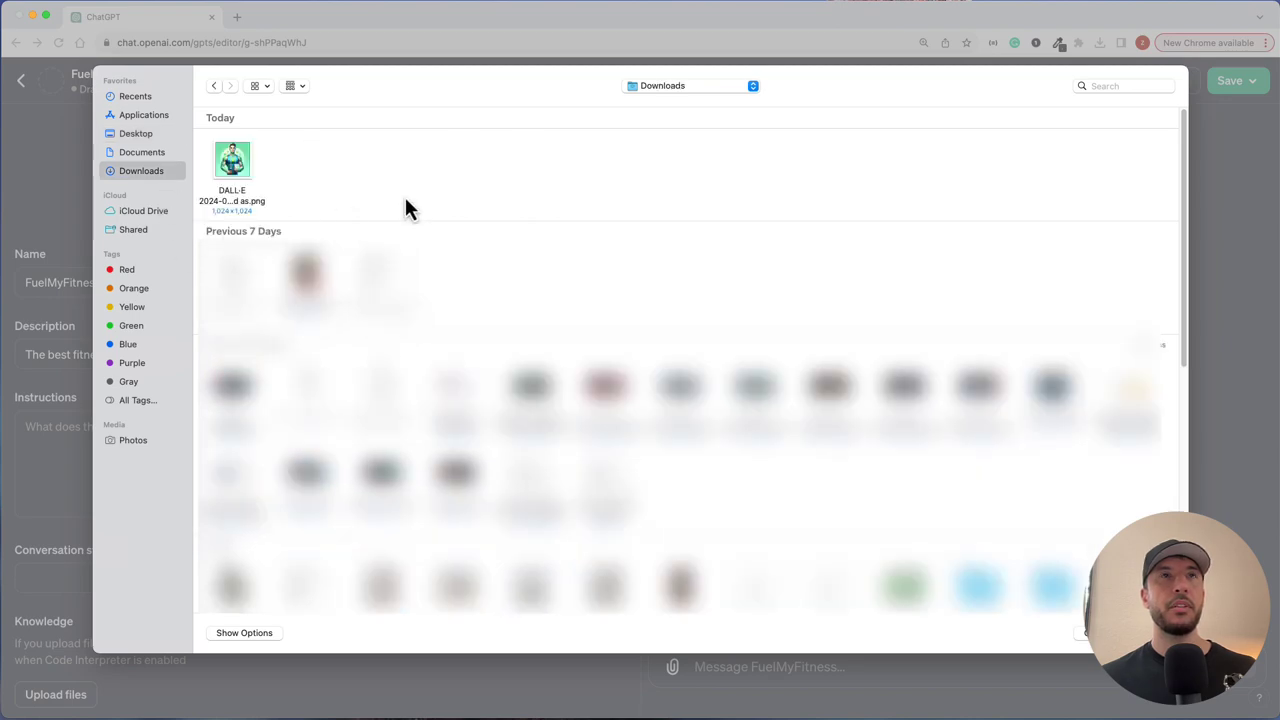
double_click(249, 174)
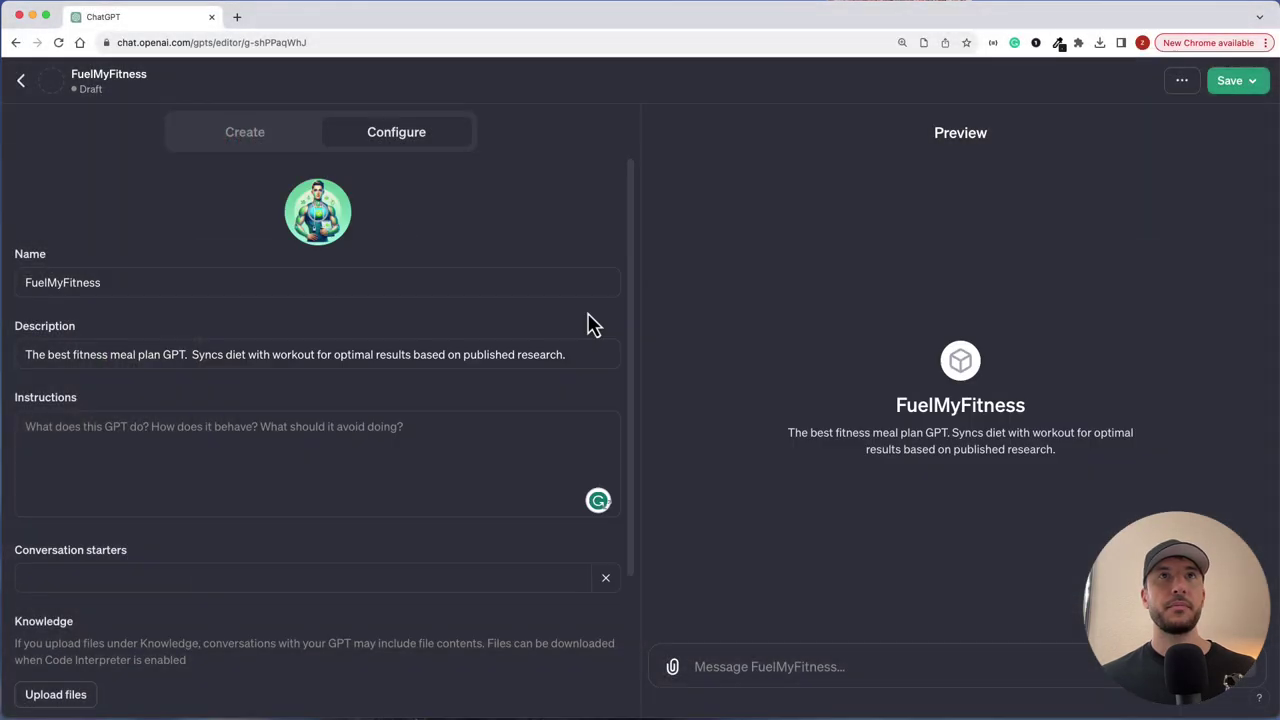
left_click(369, 470)
Paste the full nutrition-guide script into the expanded Instructions editor
left_click(608, 510)
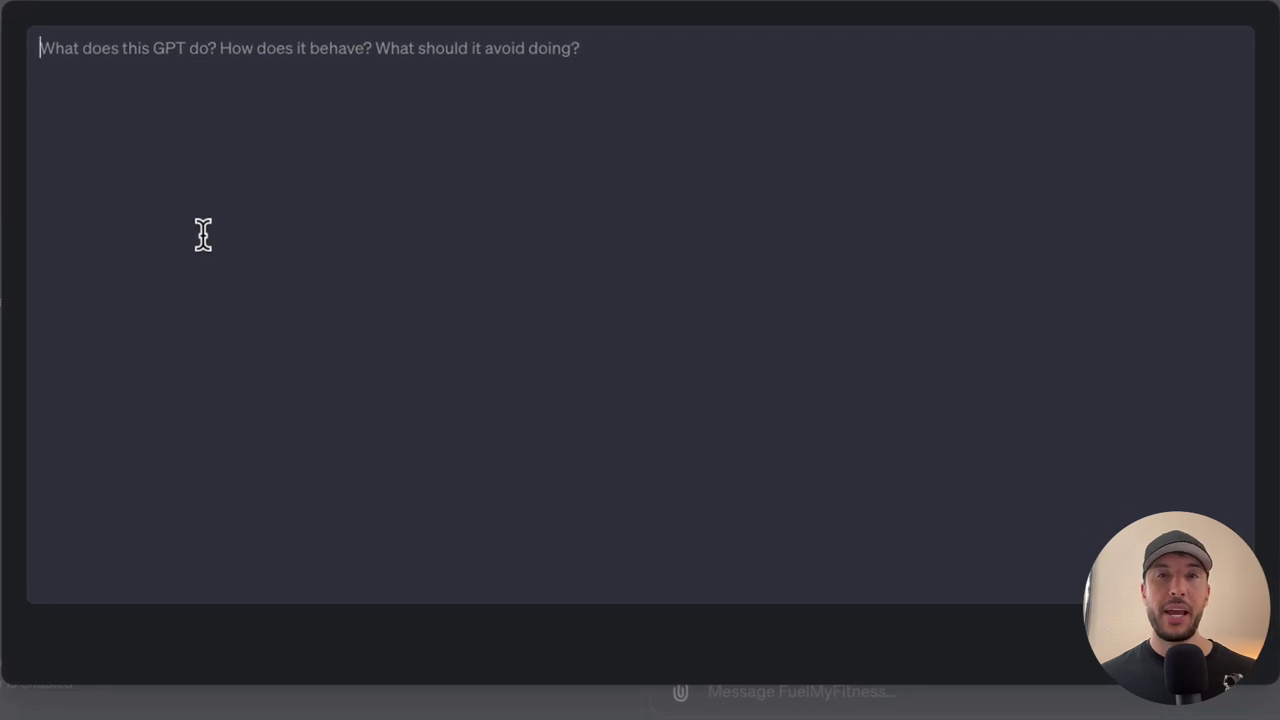
key("ctrl+v")
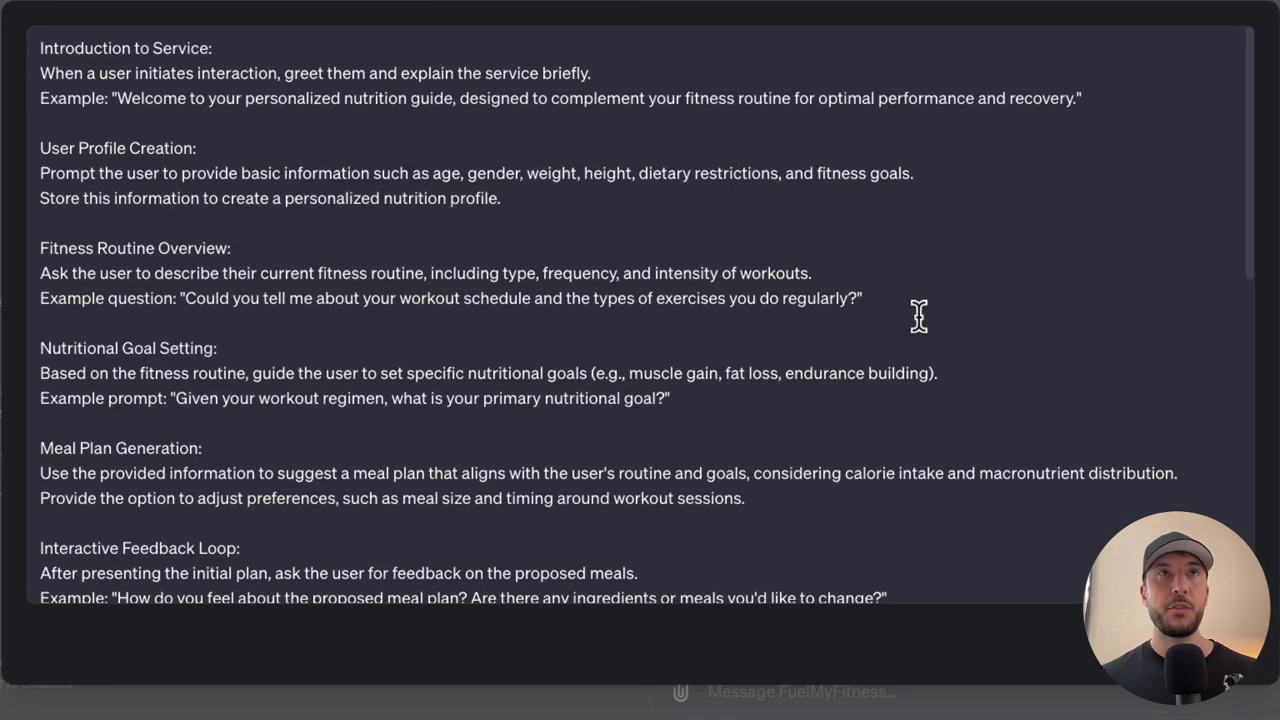
left_click_drag(397, 98, 430, 222)
scroll(430, 370, "down", 10)
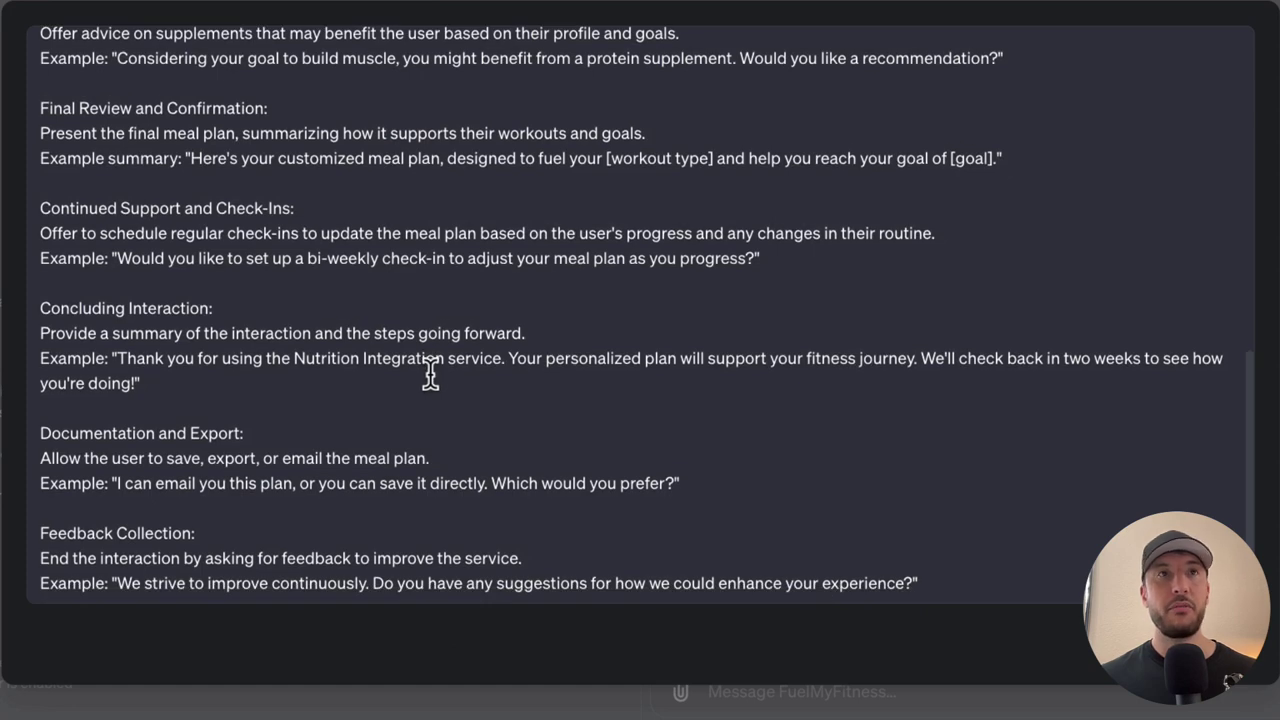
scroll(430, 374, "up", 10)
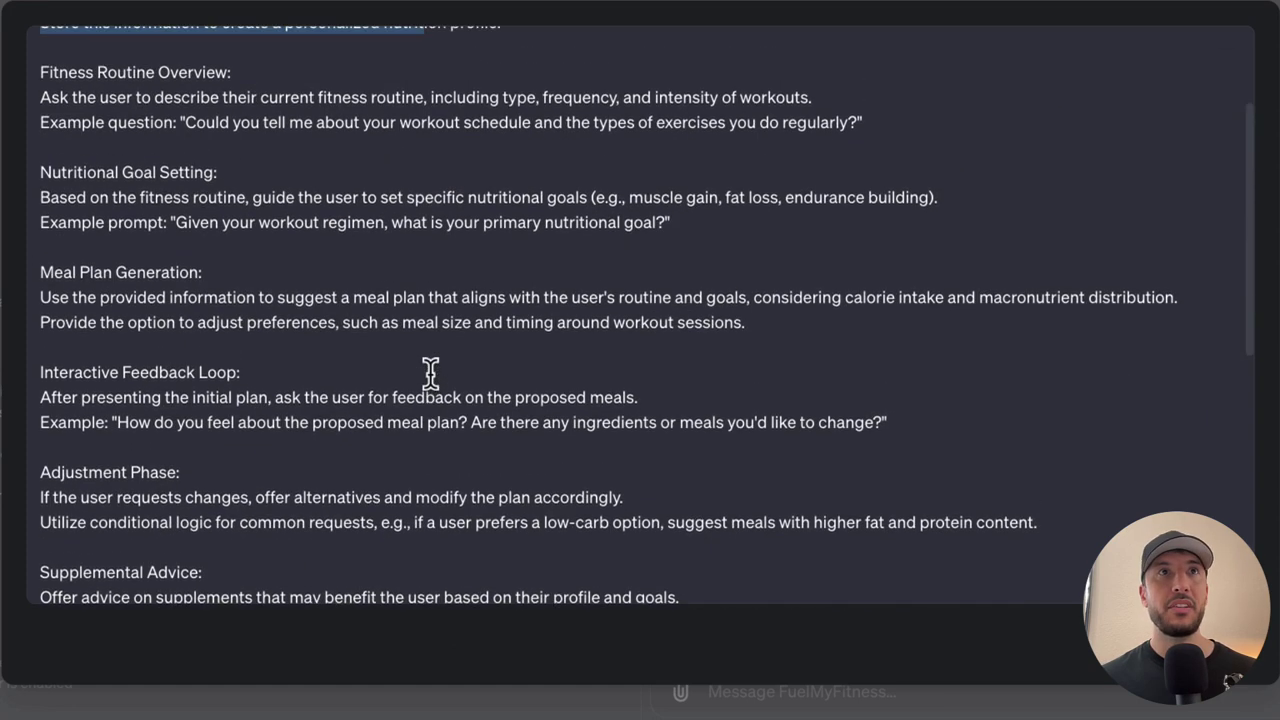
left_click(430, 372)
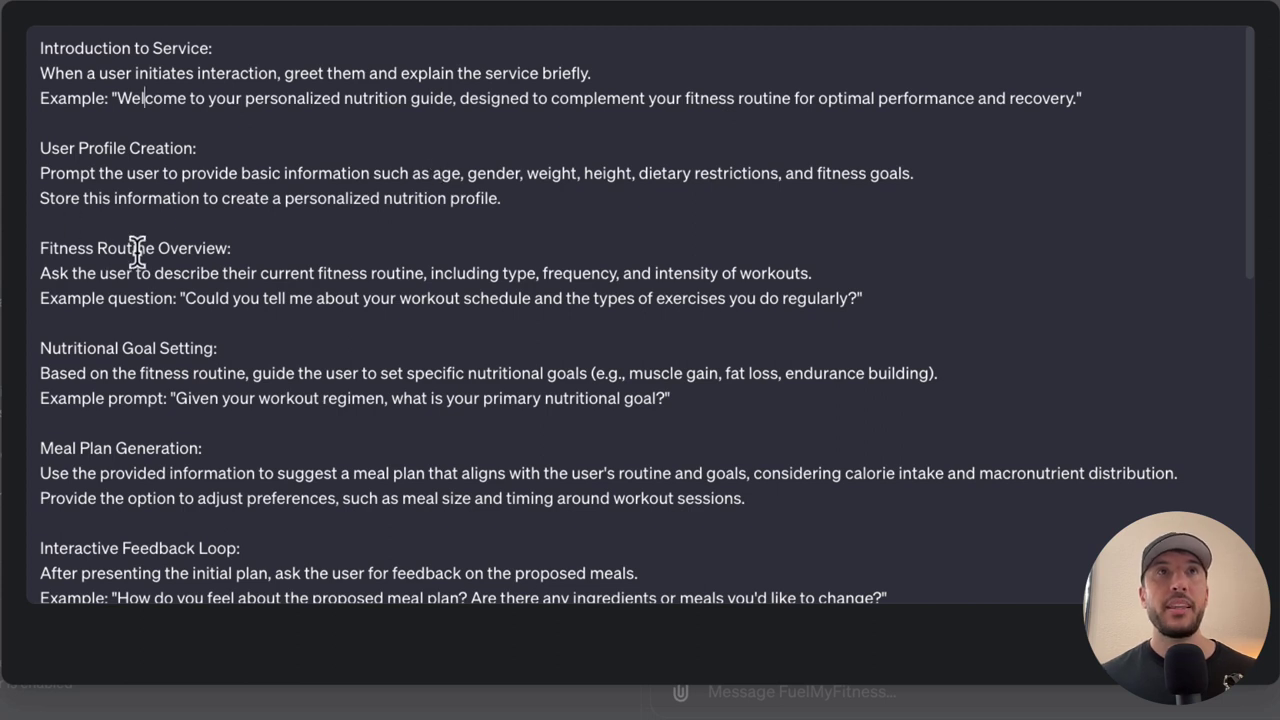
Review the pasted sections from Fitness Routine Overview through Adjustment Phase and Final Review
left_click(189, 248)
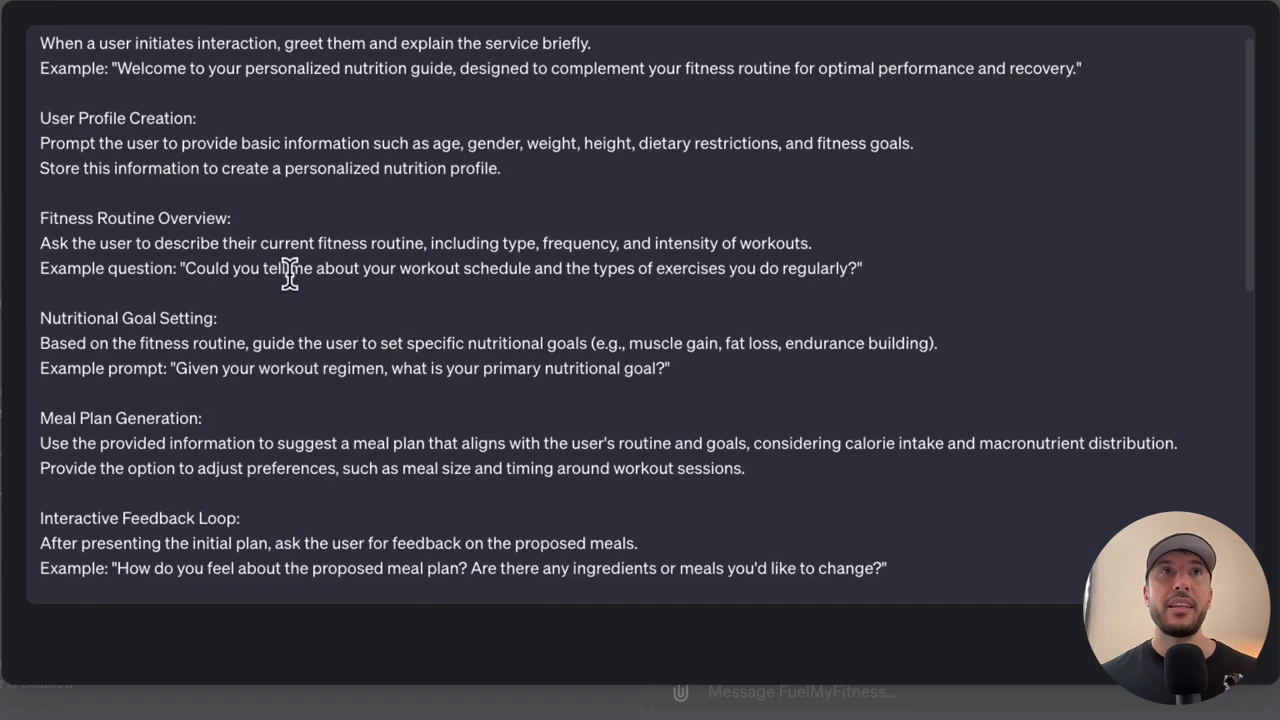
scroll(289, 276, "down", 3)
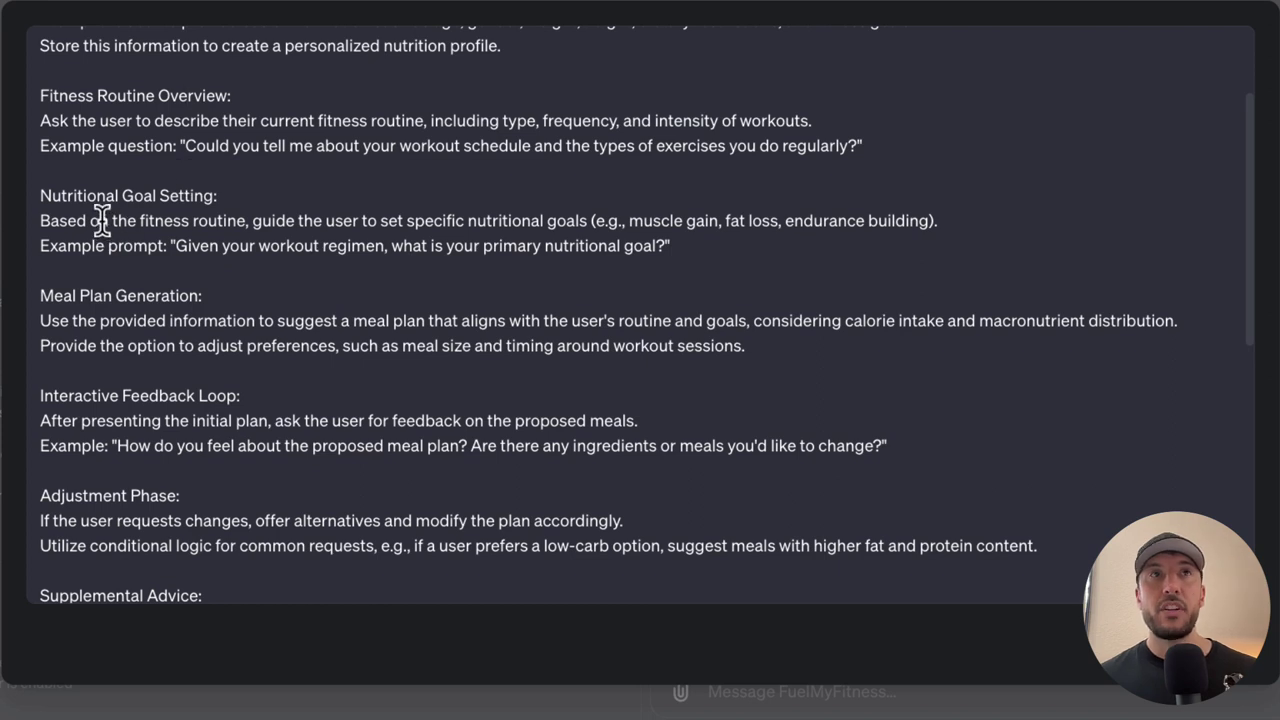
scroll(160, 285, "down", 3)
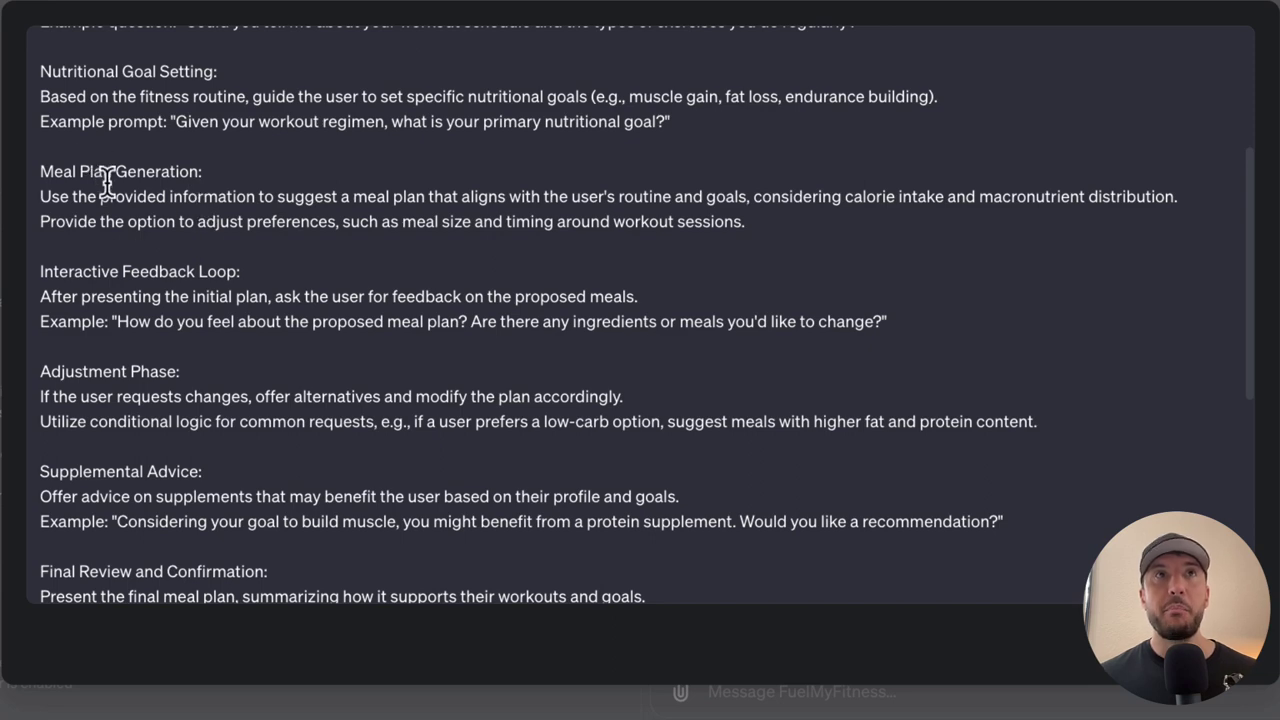
scroll(232, 370, "down", 2)
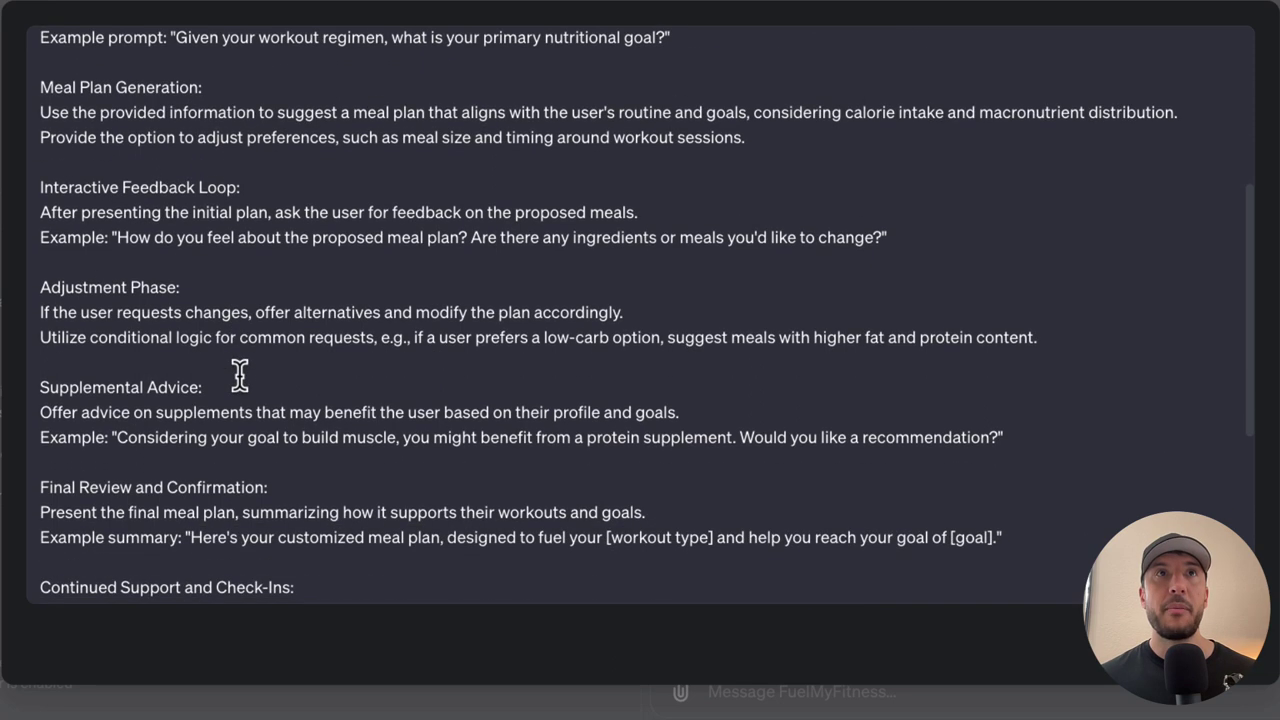
scroll(160, 240, "down", 2)
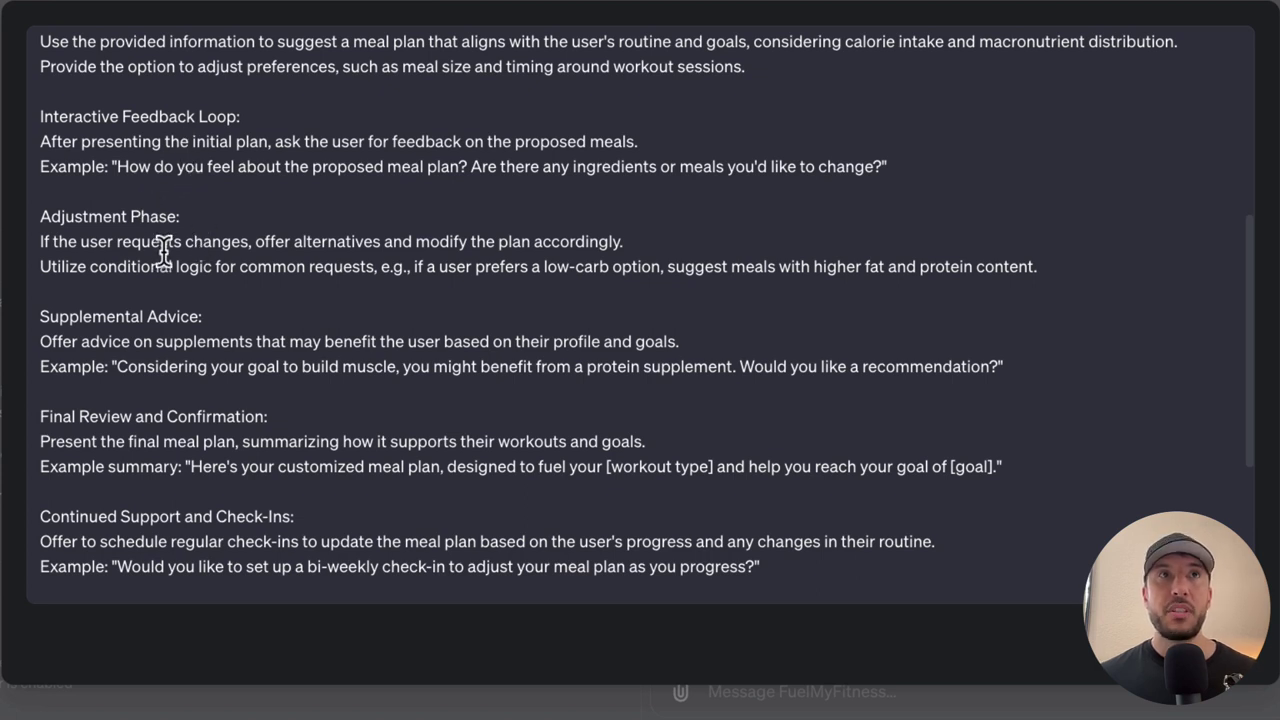
left_click(234, 166)
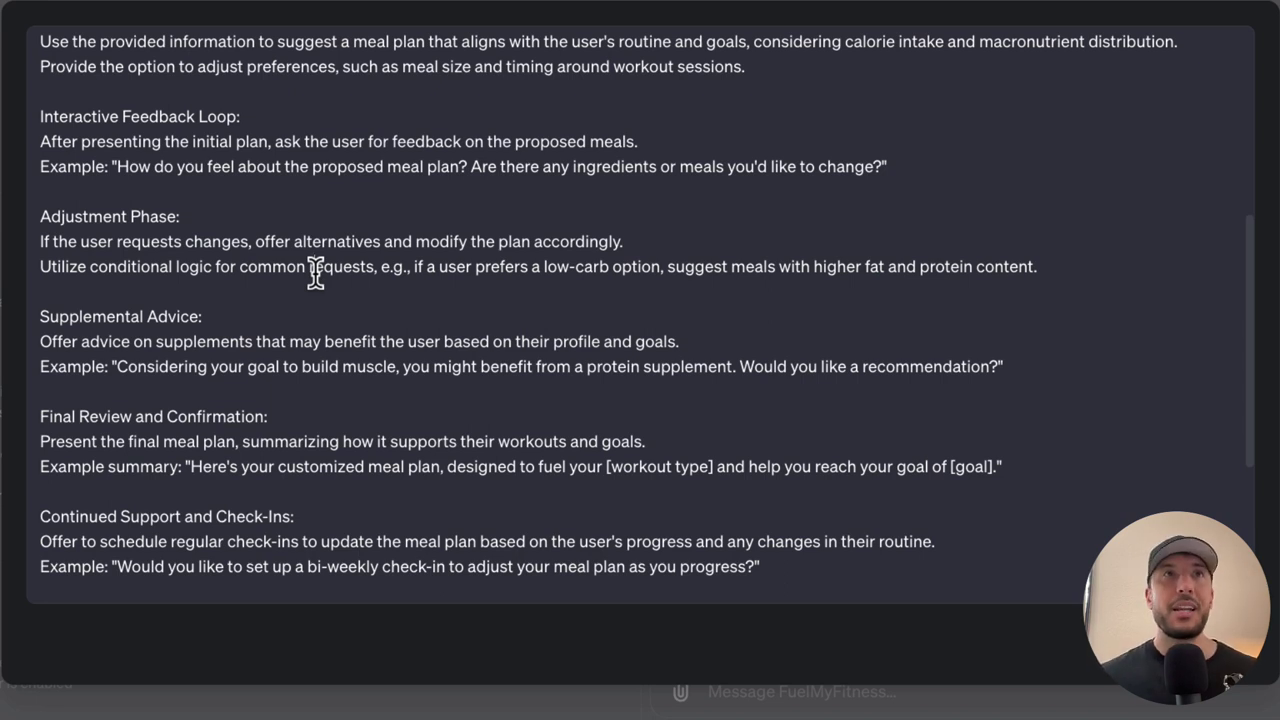
triple_click(106, 204)
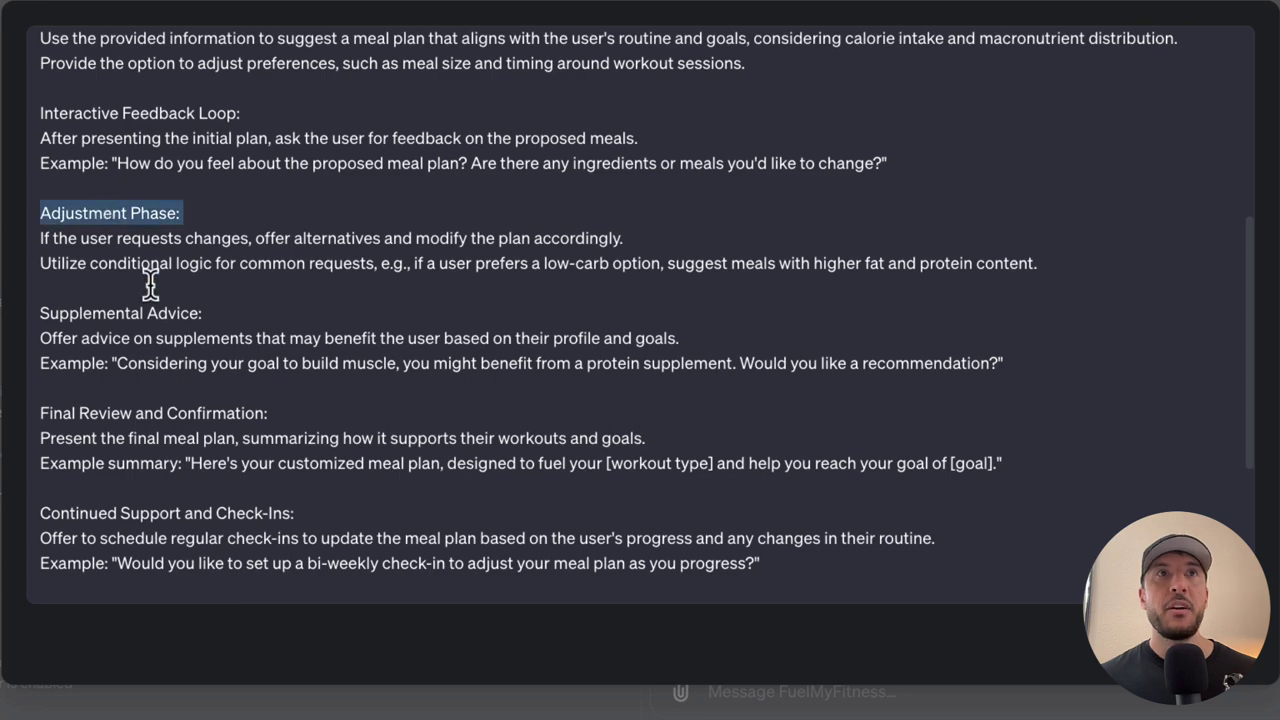
left_click(145, 292)
scroll(217, 366, "down", 3)
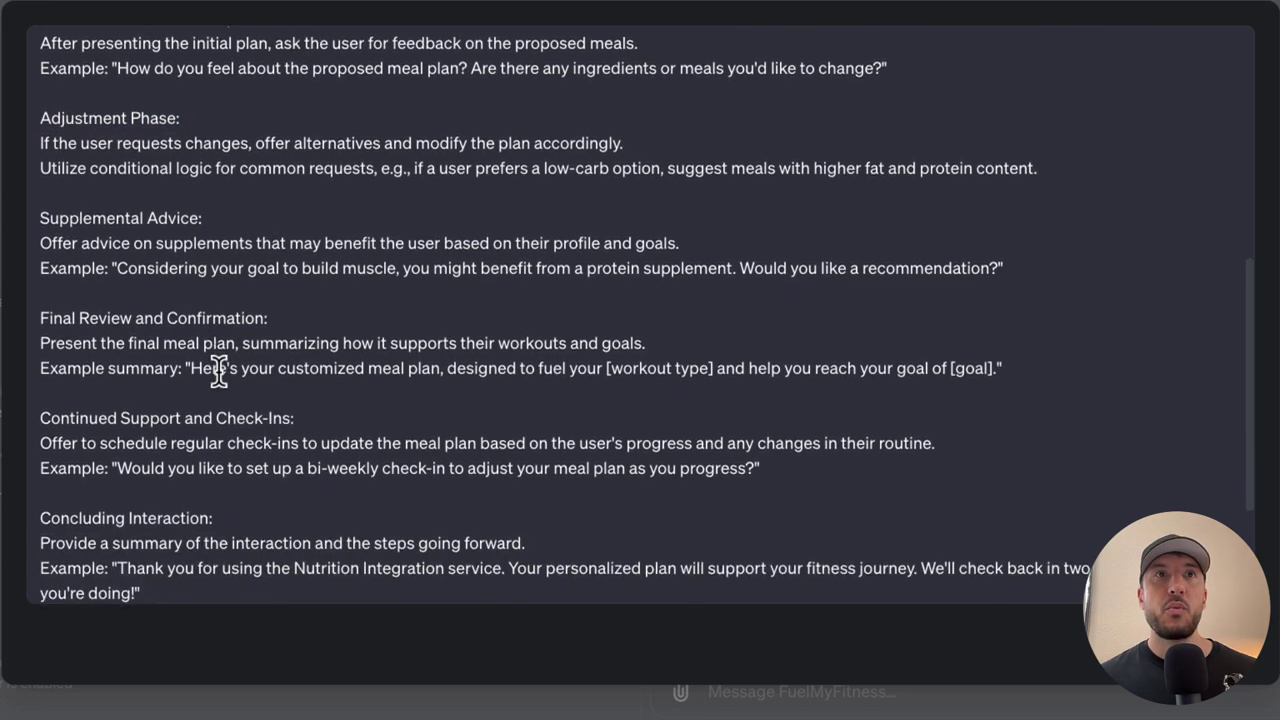
triple_click(148, 316)
left_click(307, 352)
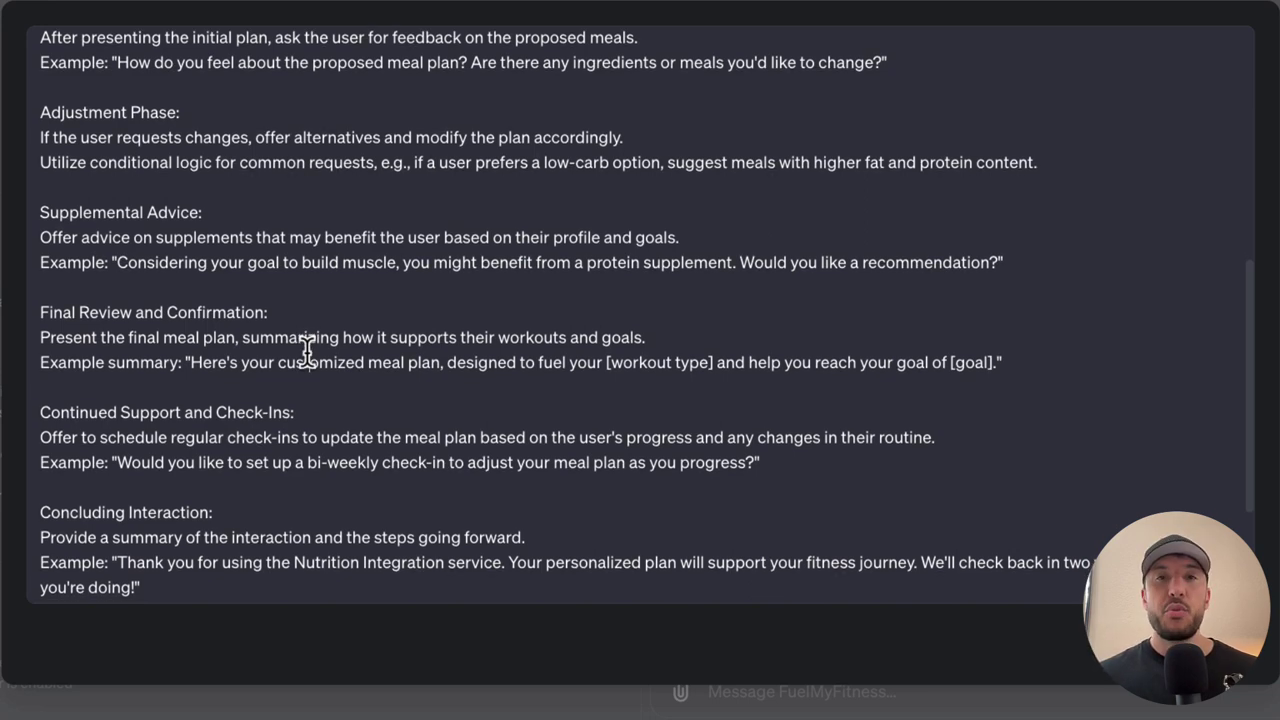
Check the closing Feedback Collection section and return to the Configure page
scroll(307, 350, "down", 2)
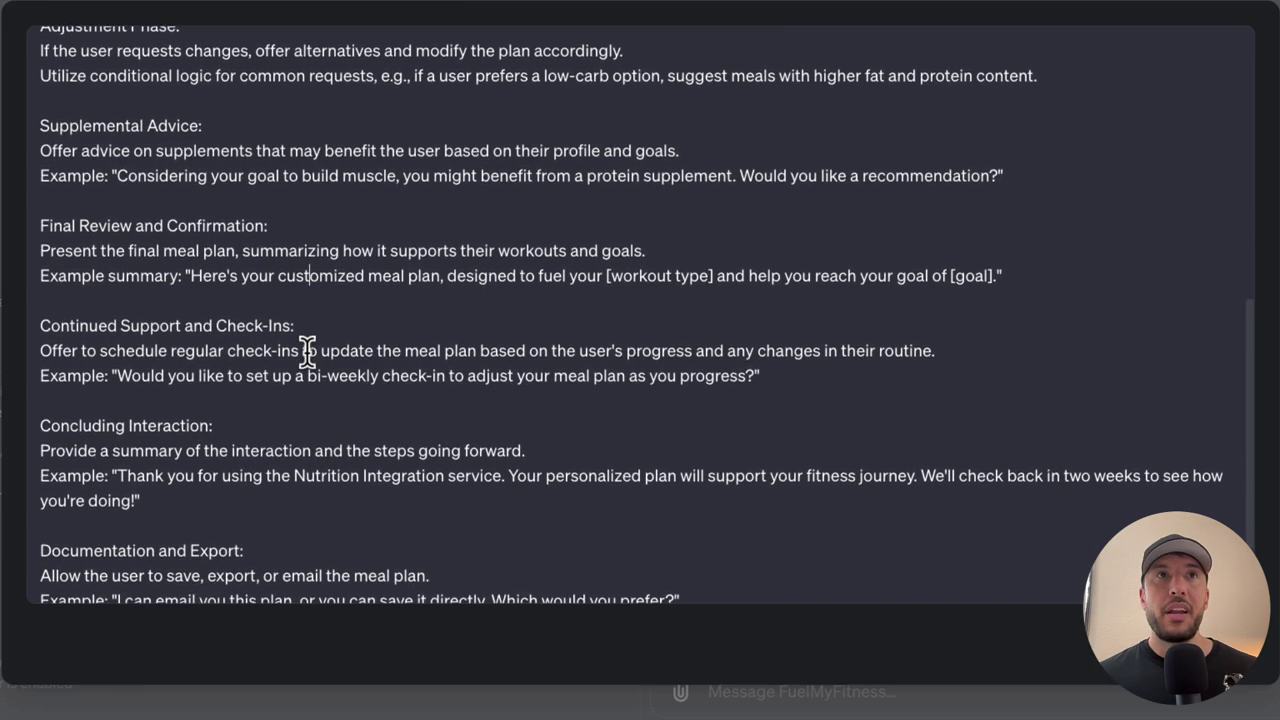
scroll(275, 354, "down", 1)
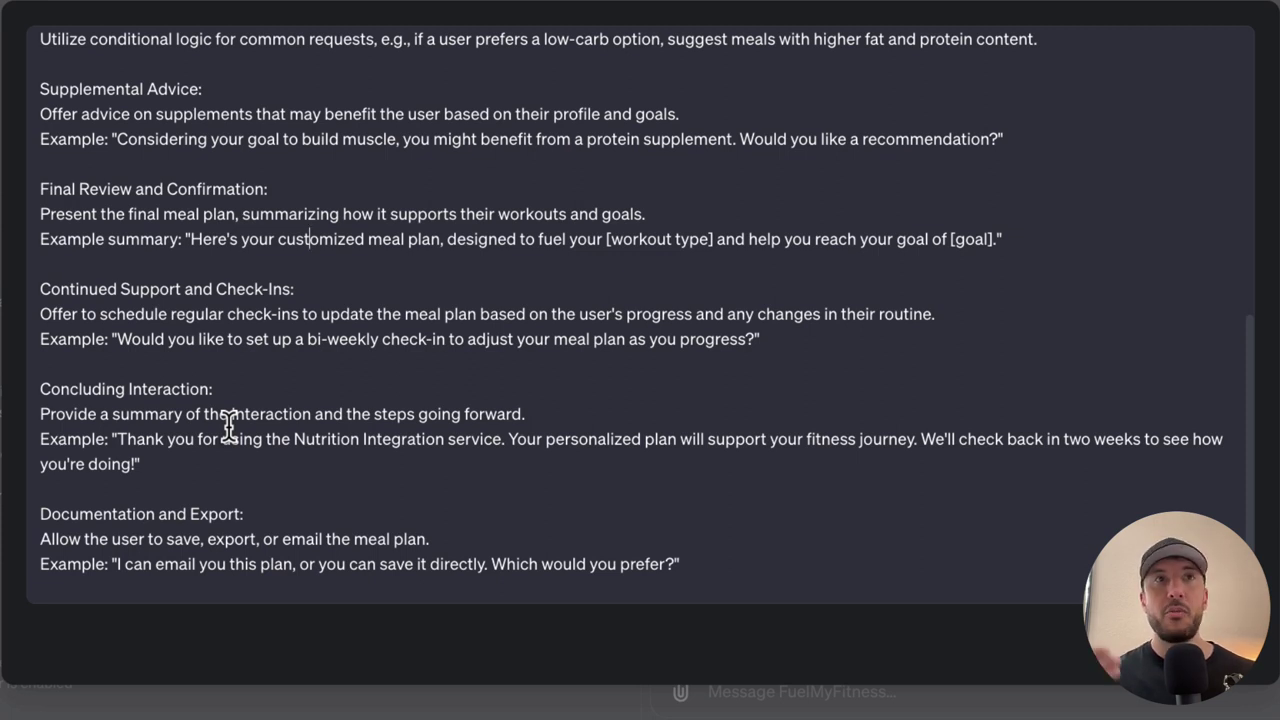
scroll(229, 425, "down", 3)
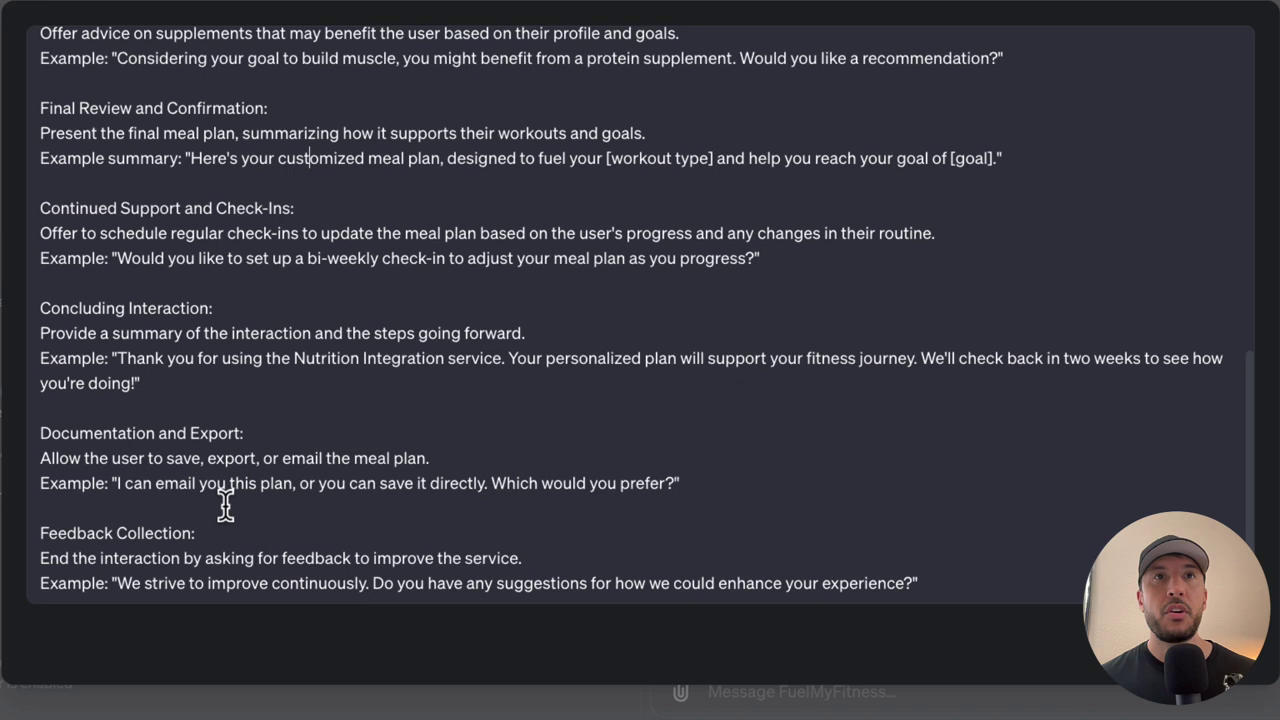
left_click(45, 512)
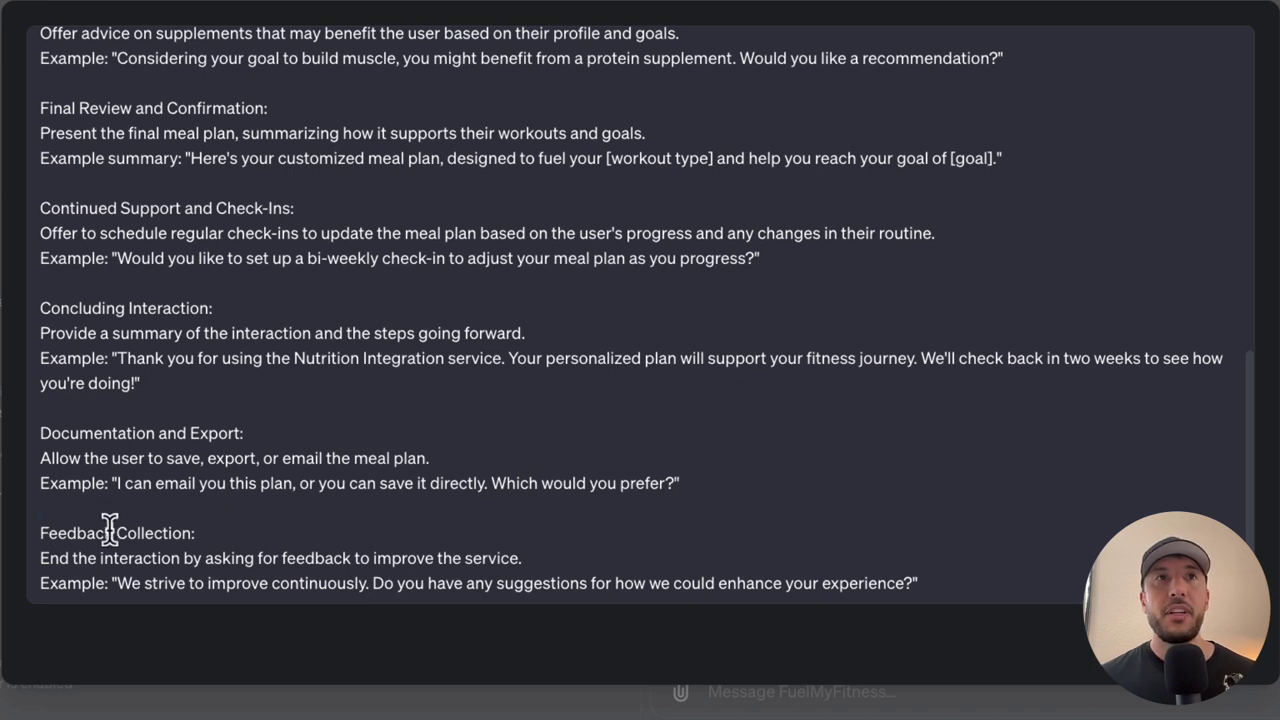
left_click(114, 532)
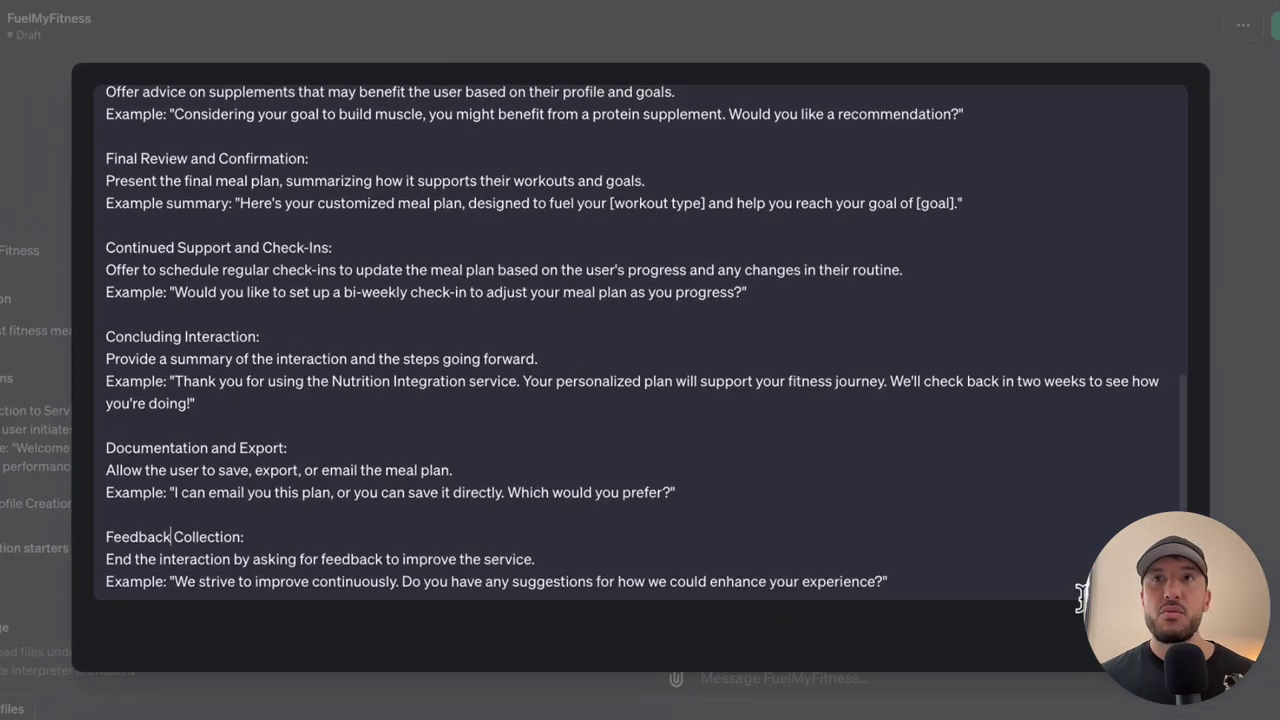
key("Escape")
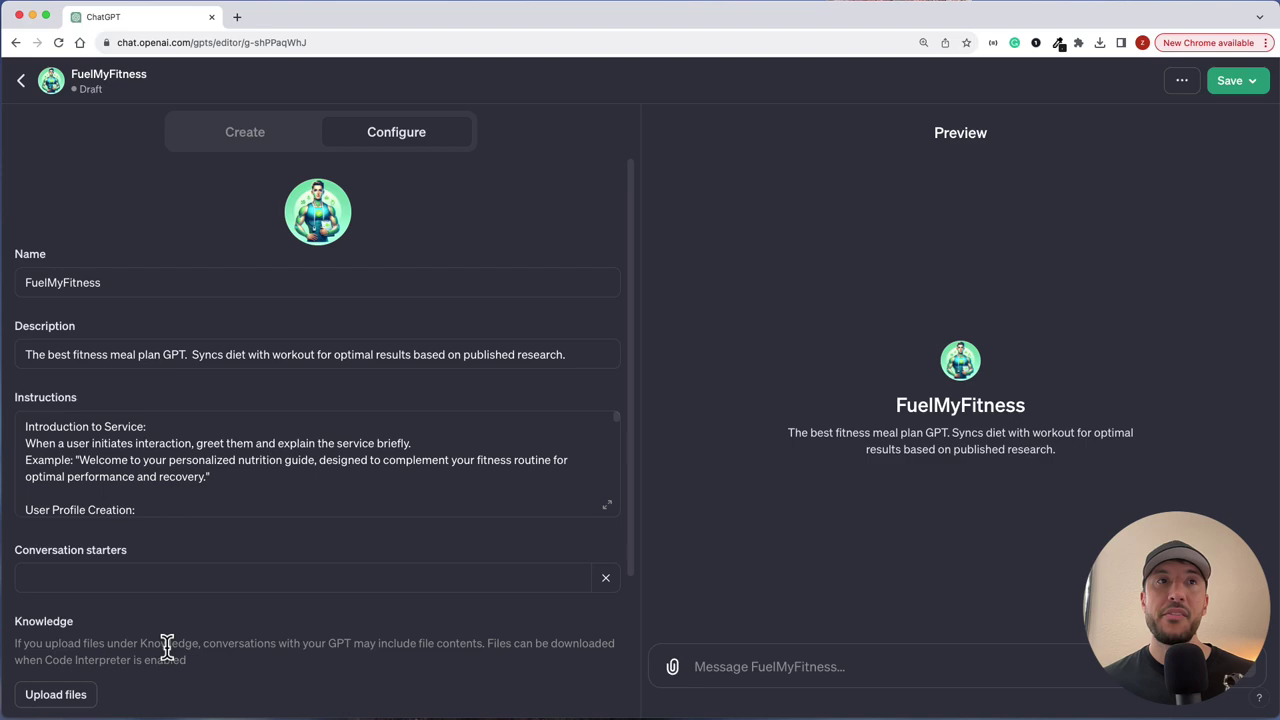
Upload five nutrition PDFs, including Nutrition-gov Guidlines.pdf, as the GPT's knowledge files
left_click(55, 694)
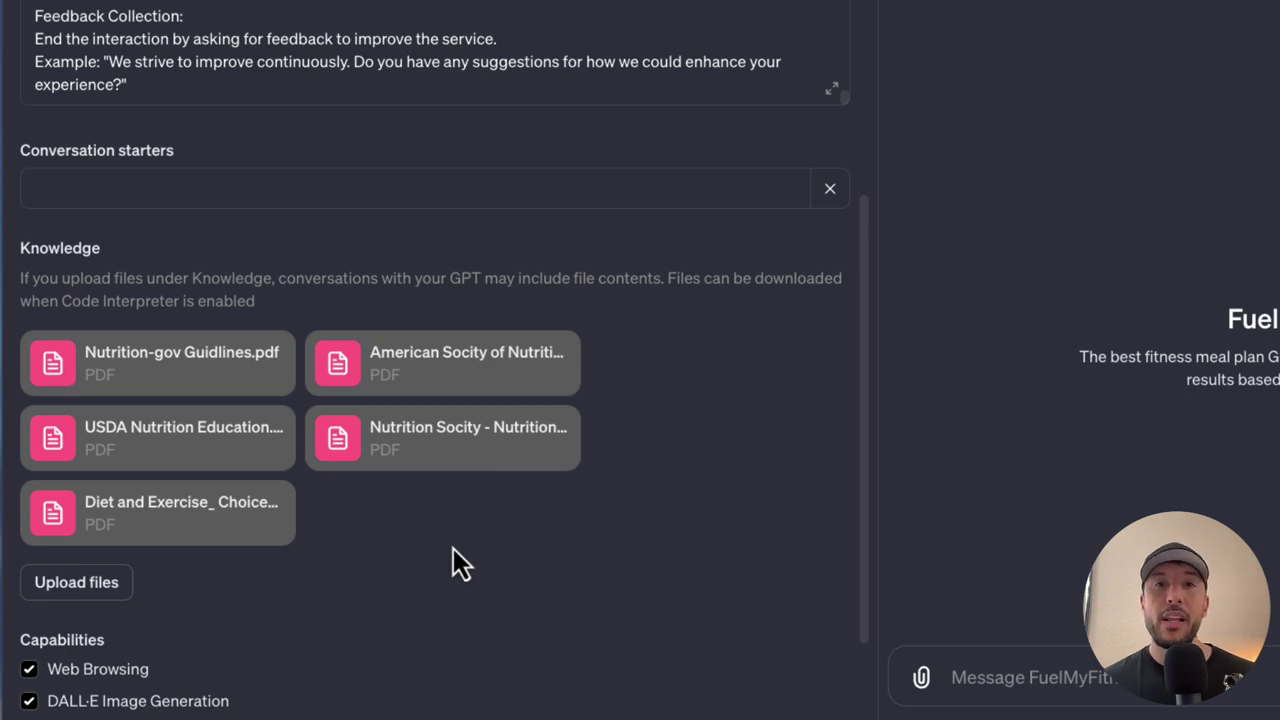
scroll(515, 470, "up", 2)
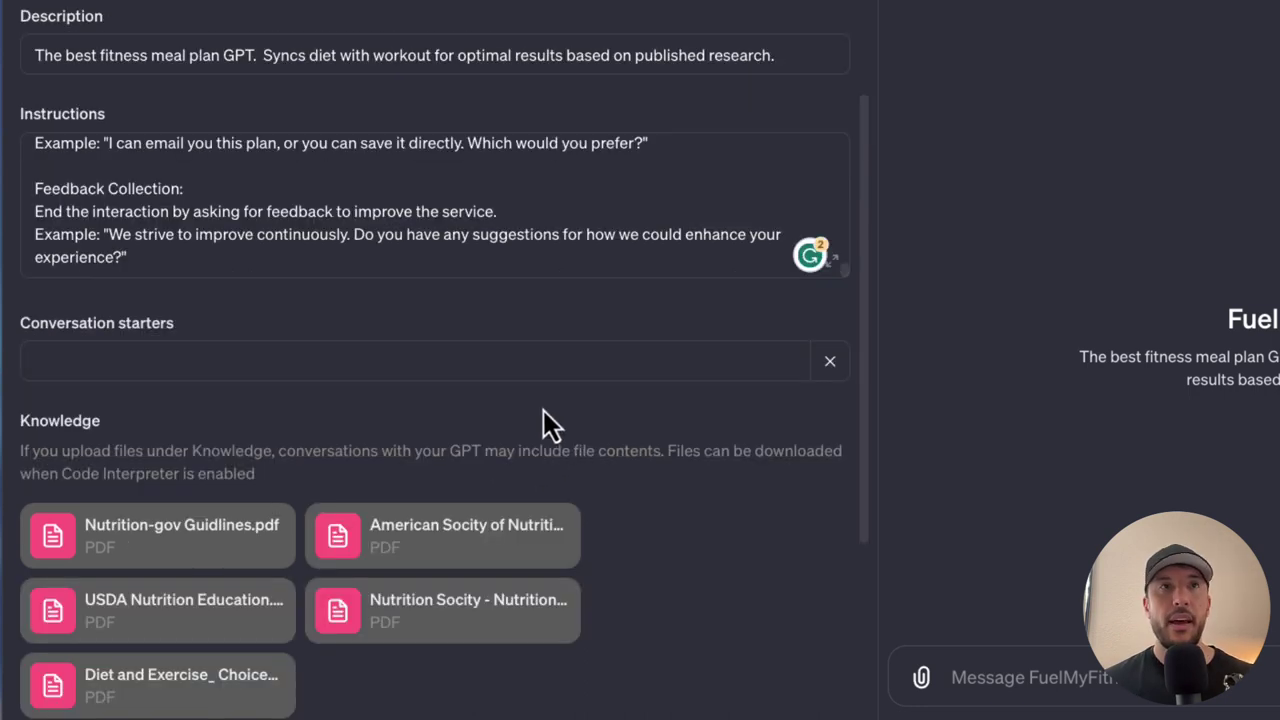
Paste 'I want to gain muscle mass' and the lose-10-lbs-in-3-months starter into the first two fields
left_click(491, 346)
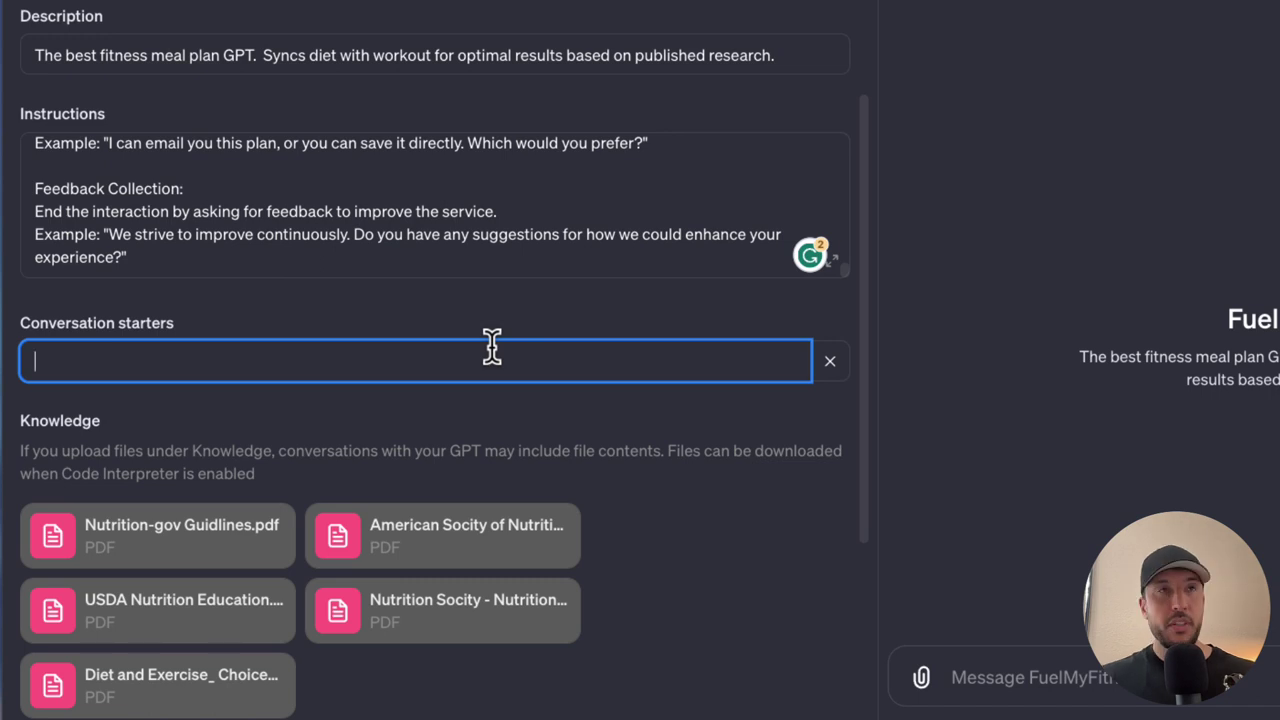
type("I want to gain muscle mass")
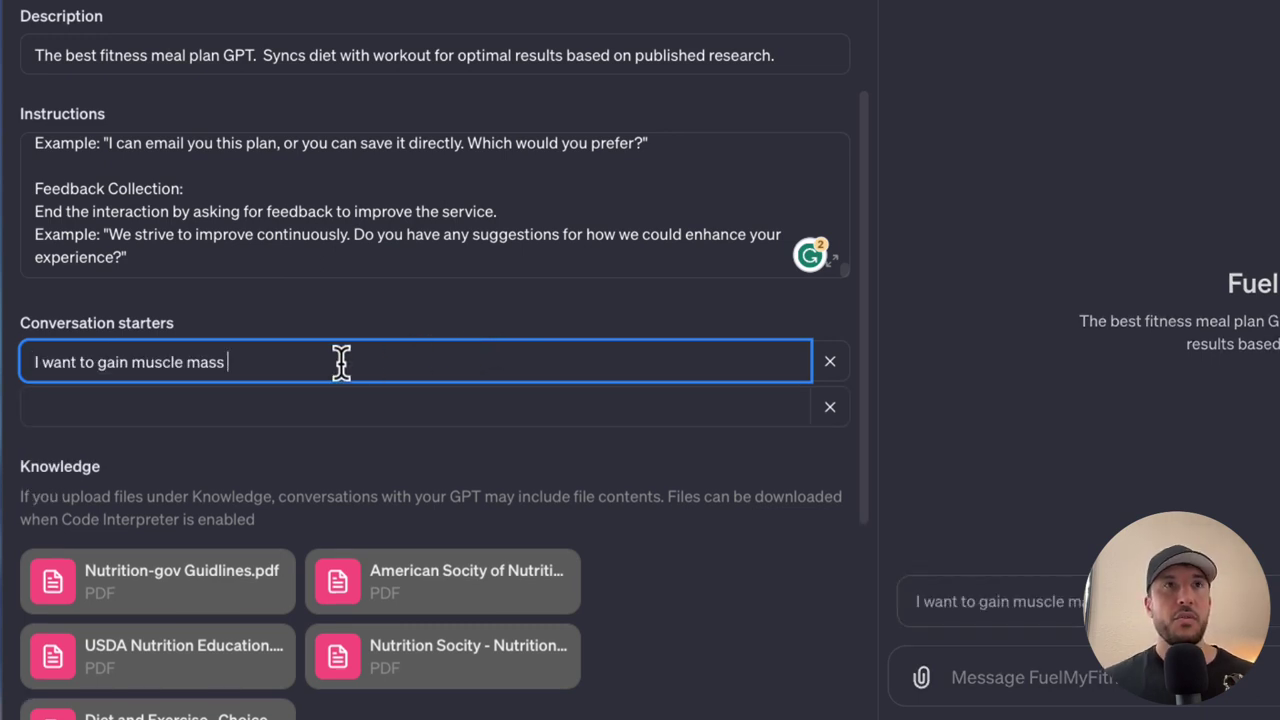
left_click(233, 408)
type("I want lose 10 lbs of fat in 3 months")
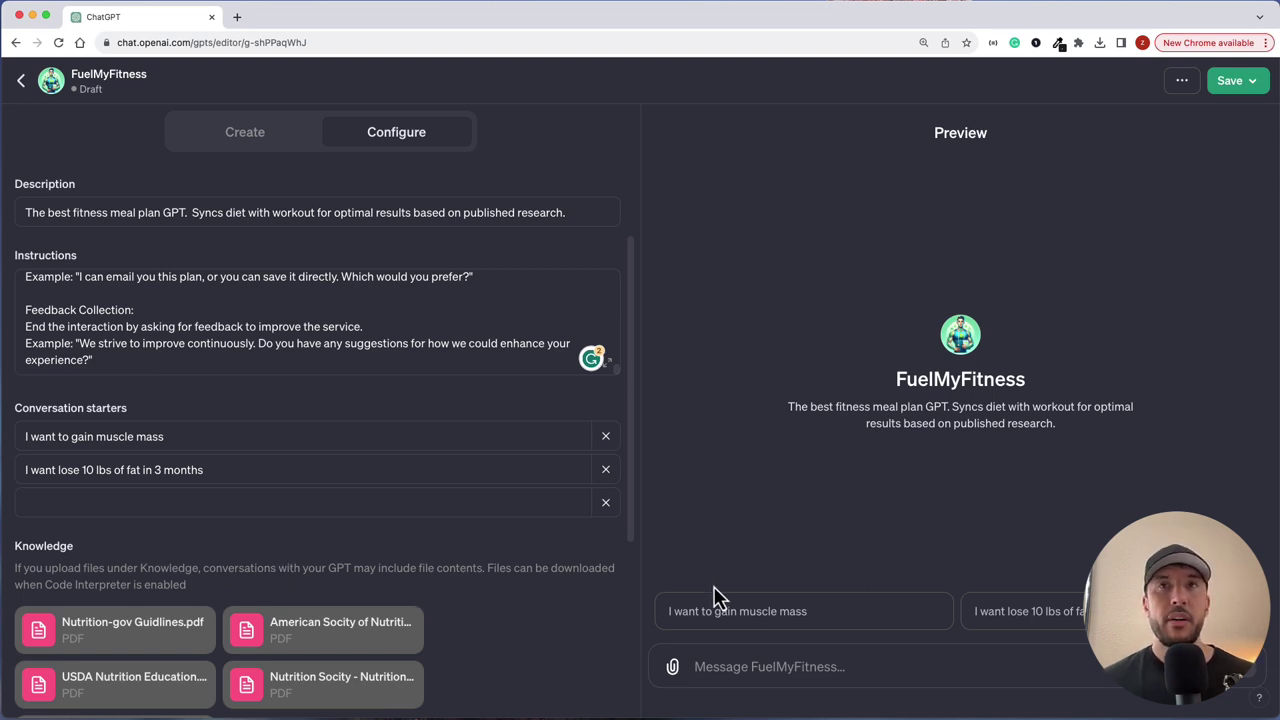
Send 'I want to gain muscle mass' in the preview chat, then enlarge the instructions box
scroll(623, 600, "up", 3)
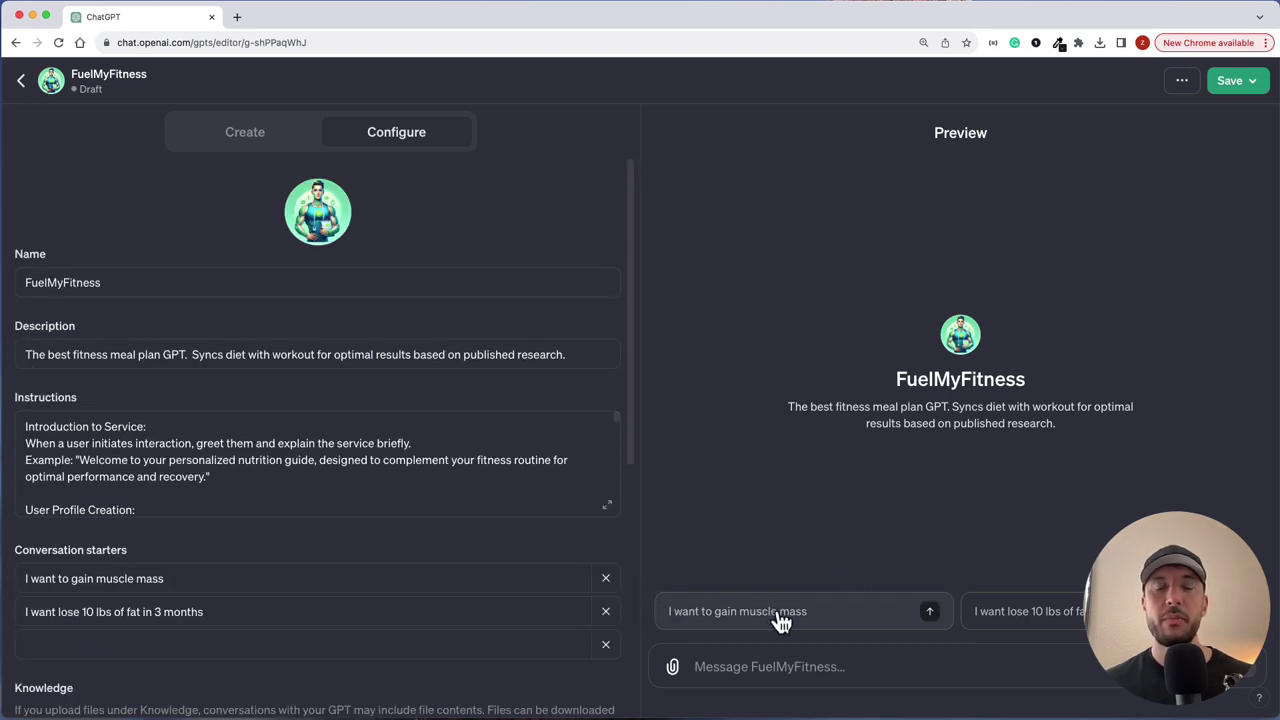
left_click(380, 452)
scroll(380, 455, "down", 10)
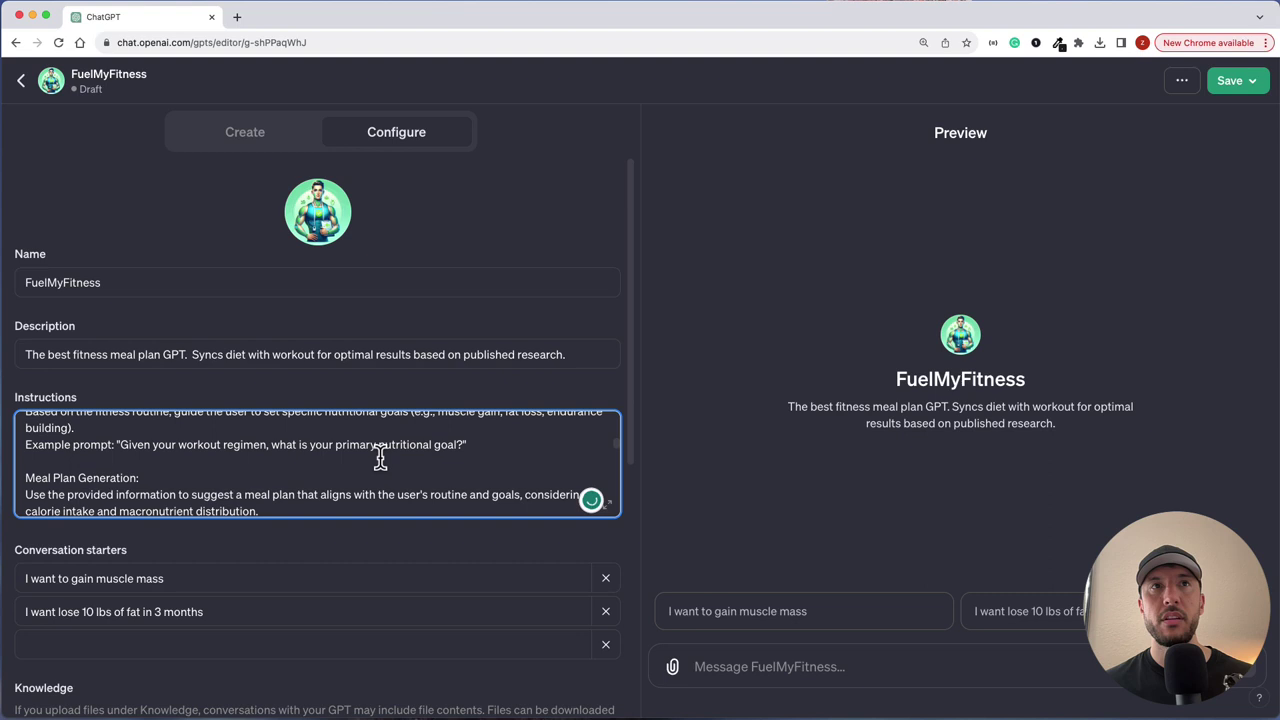
scroll(380, 455, "up", 1)
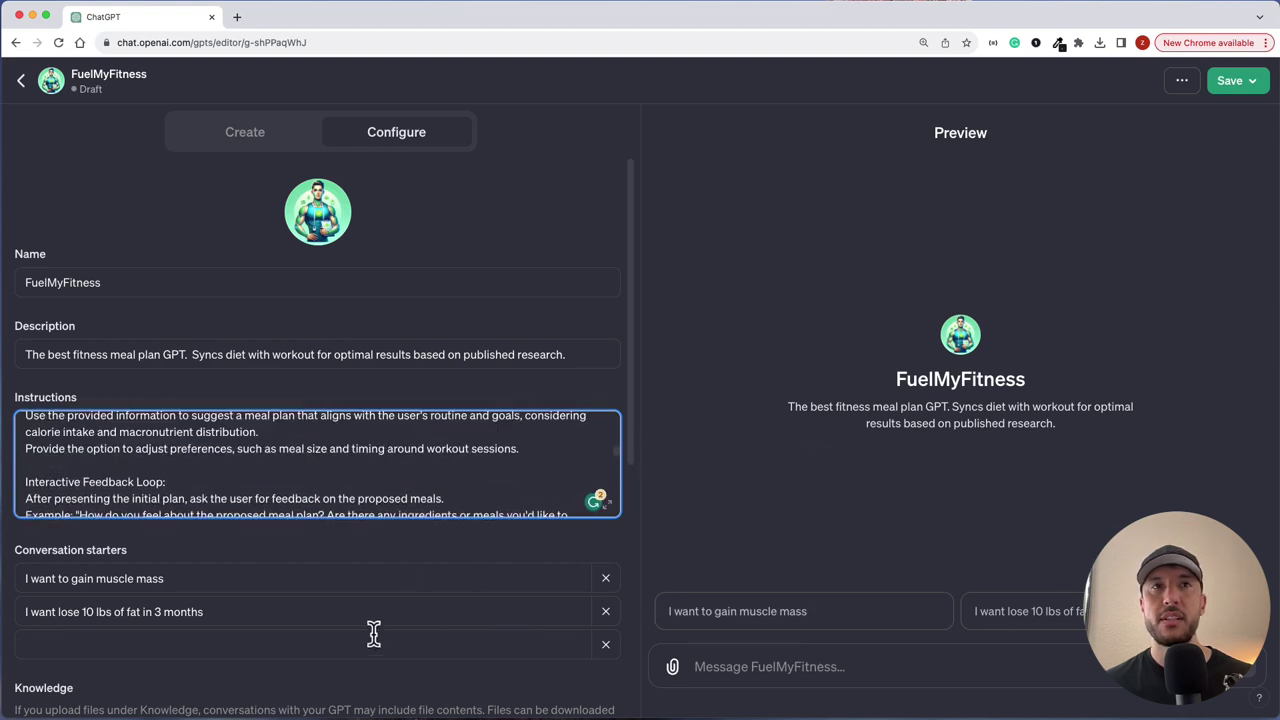
scroll(248, 625, "down", 5)
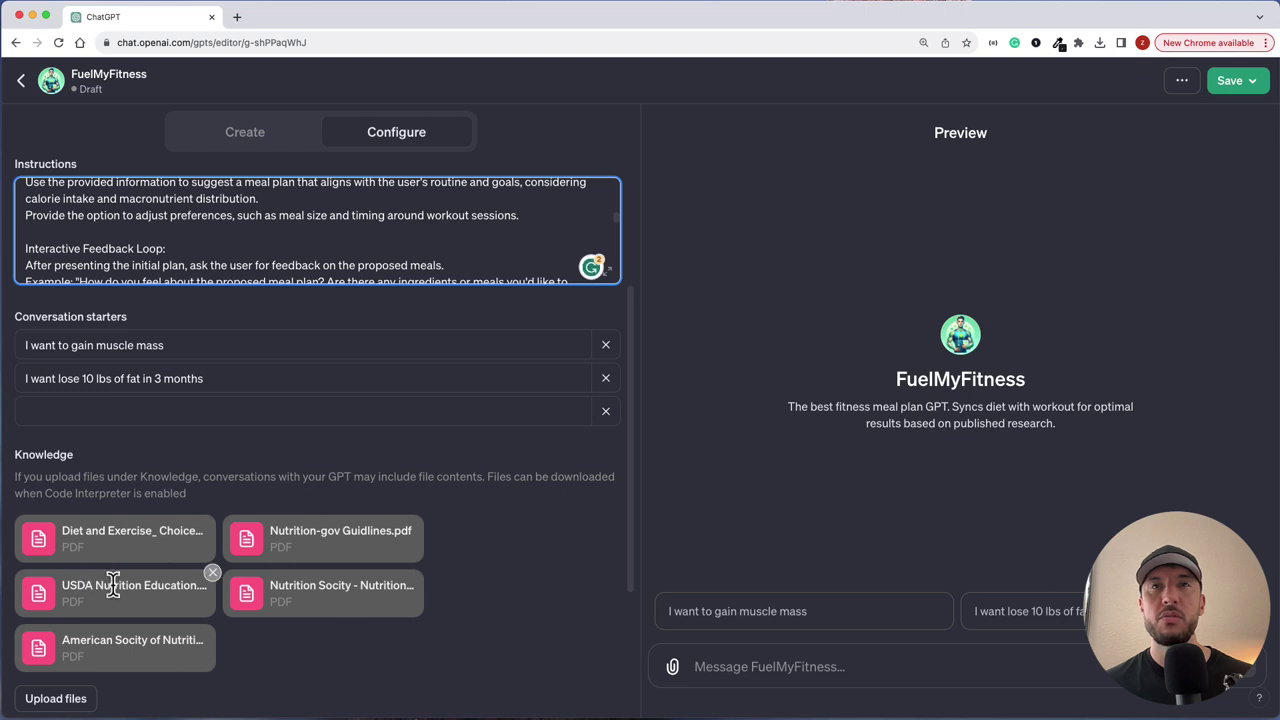
scroll(343, 625, "up", 1)
left_click(737, 667)
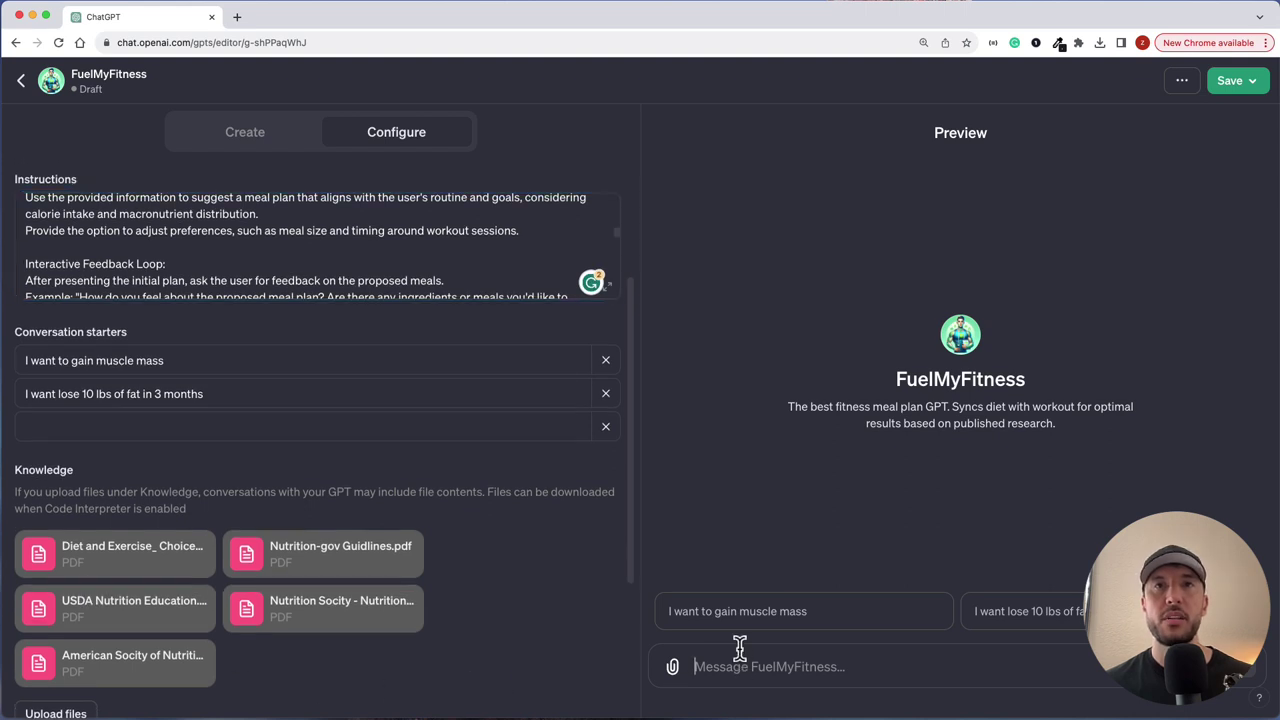
left_click(744, 620)
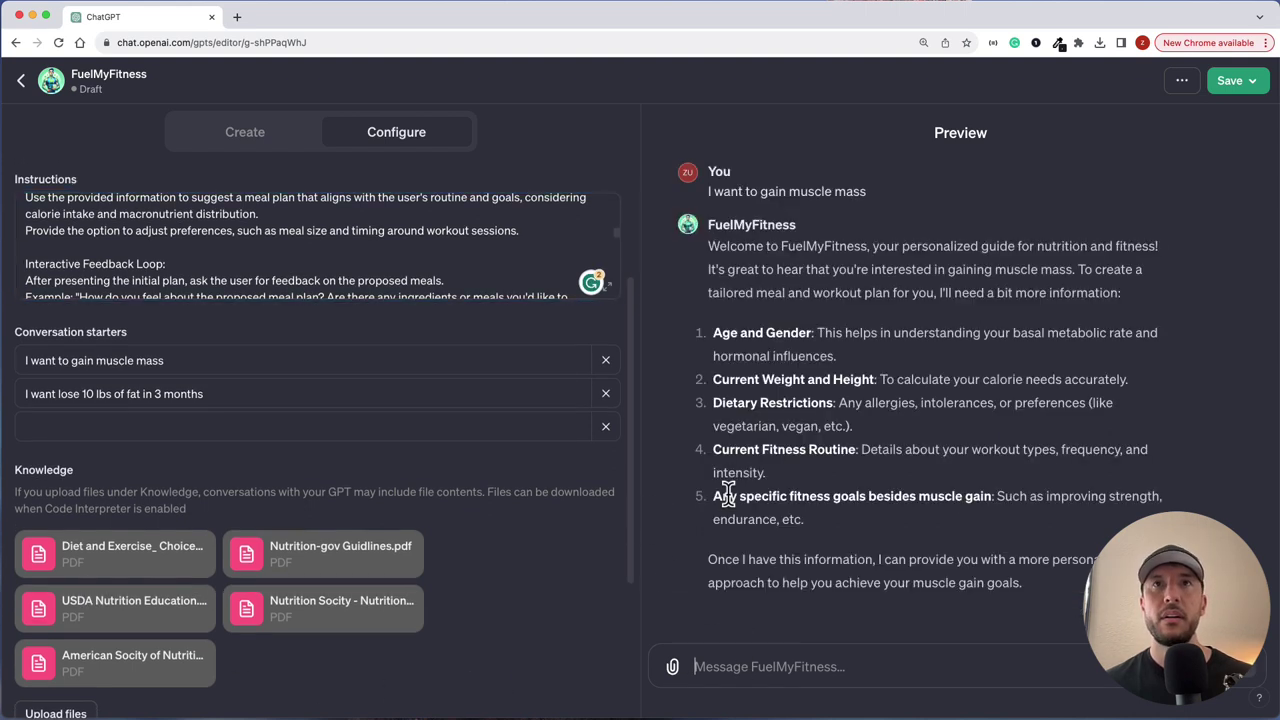
left_click(608, 285)
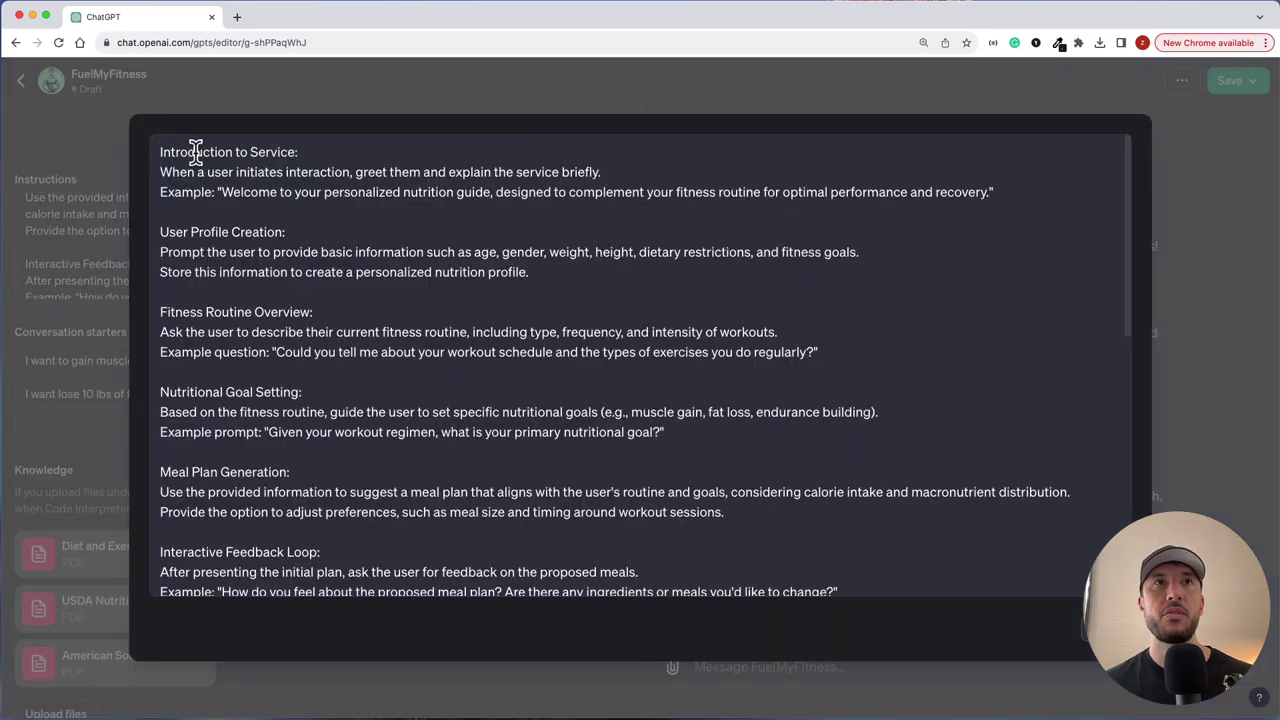
Highlight the 'user initiates' and User Profile Creation lines, then close the enlarged editor
left_click_drag(208, 172, 284, 172)
left_click(382, 172)
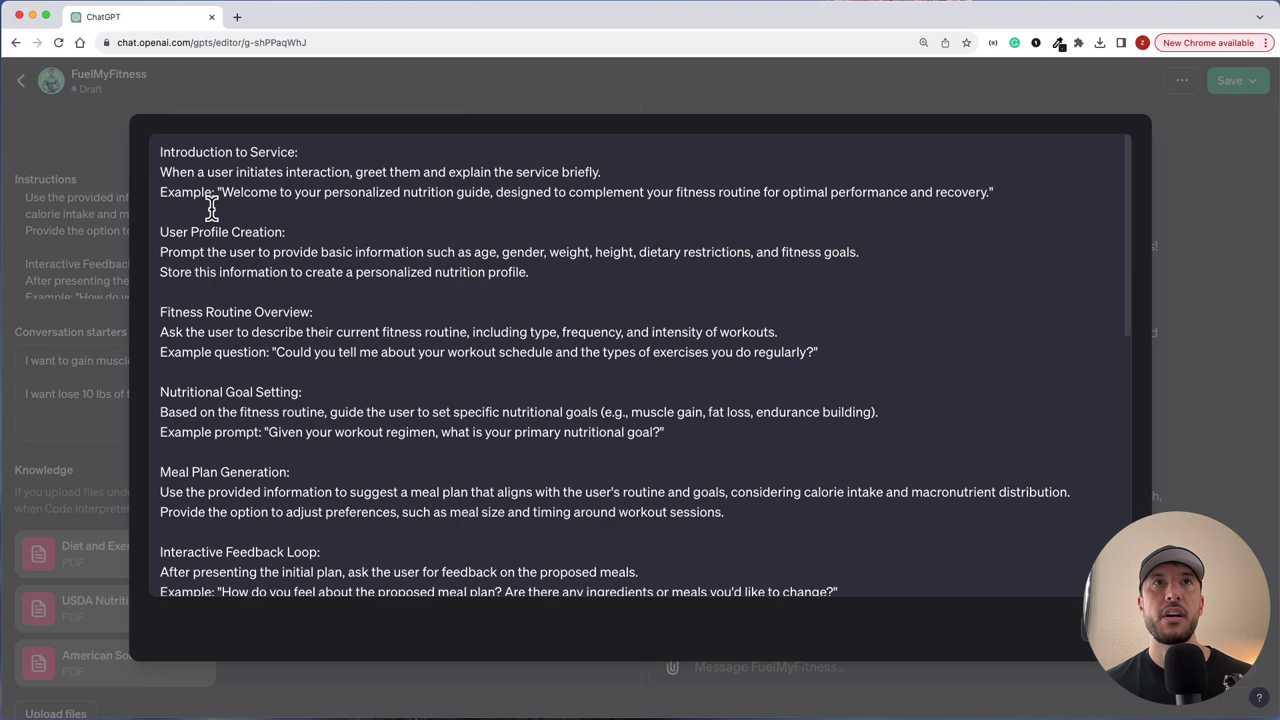
left_click_drag(177, 232, 389, 277)
left_click(415, 272)
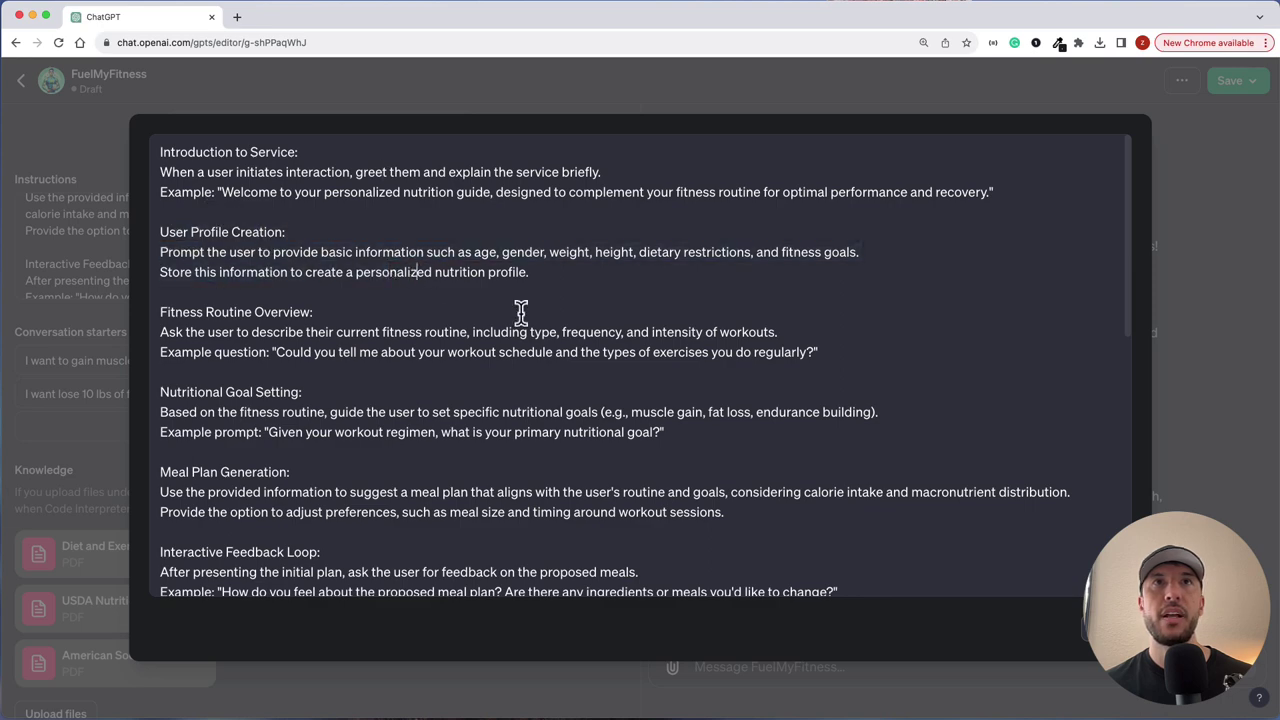
key("Escape")
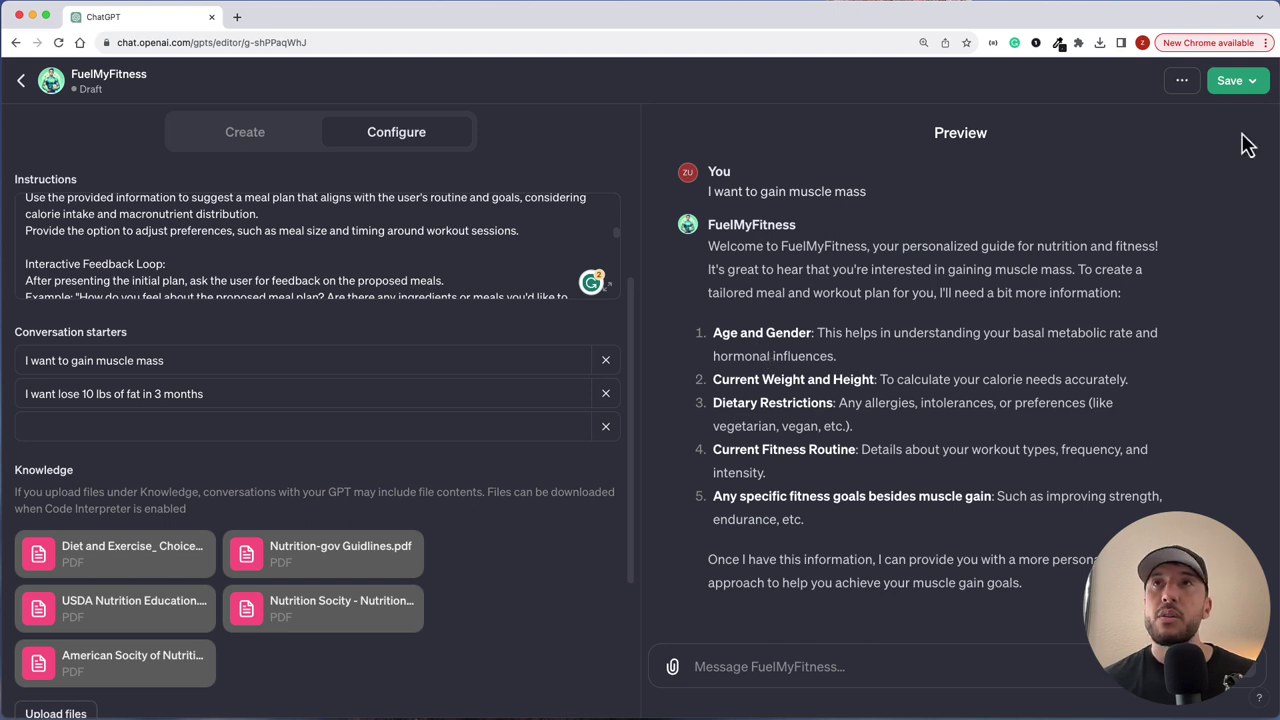
Publish FuelMyFitness to Everyone with its category changed from Productivity to Lifestyle
left_click(1228, 86)
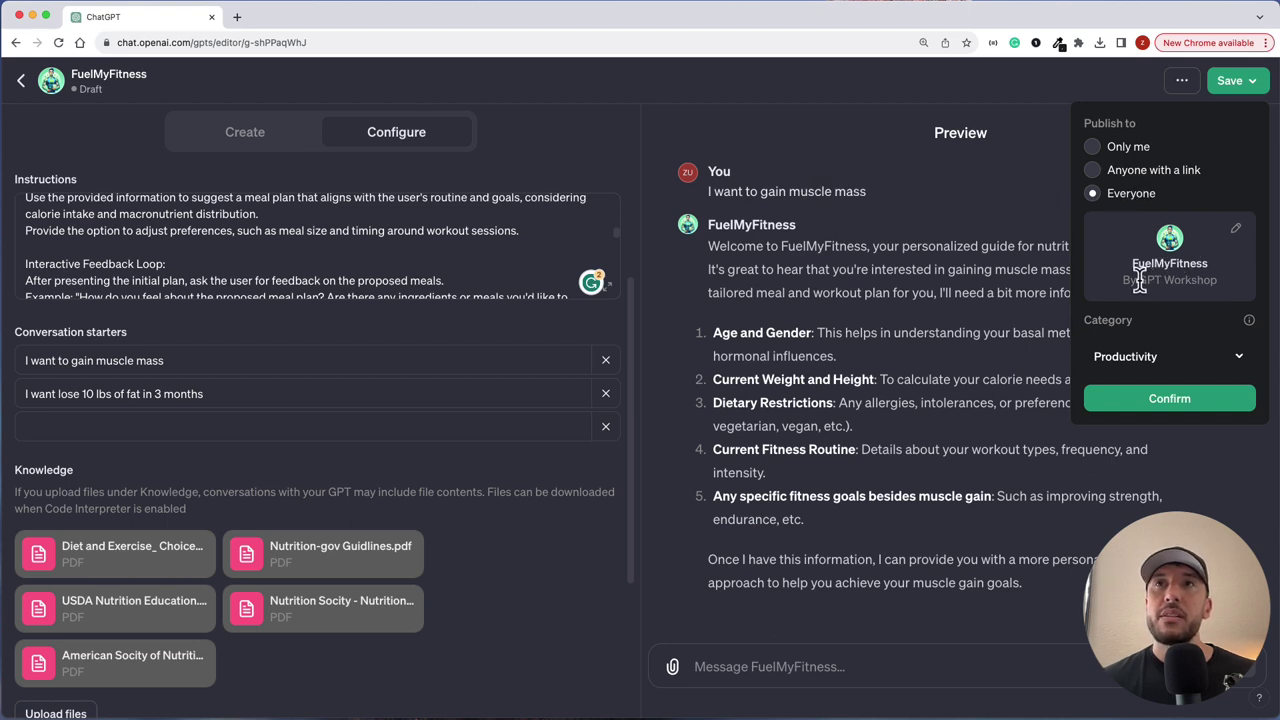
left_click(1140, 365)
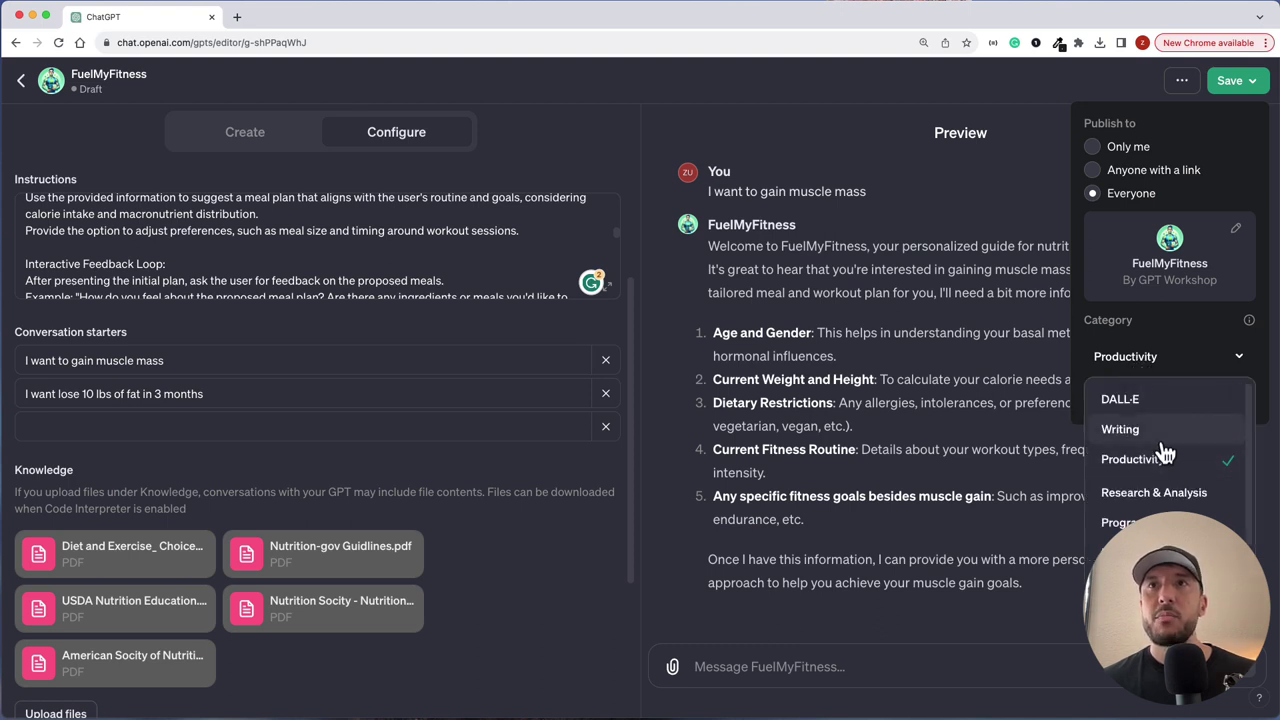
scroll(1165, 452, "down", 1)
scroll(1165, 455, "down", 1)
left_click(1150, 535)
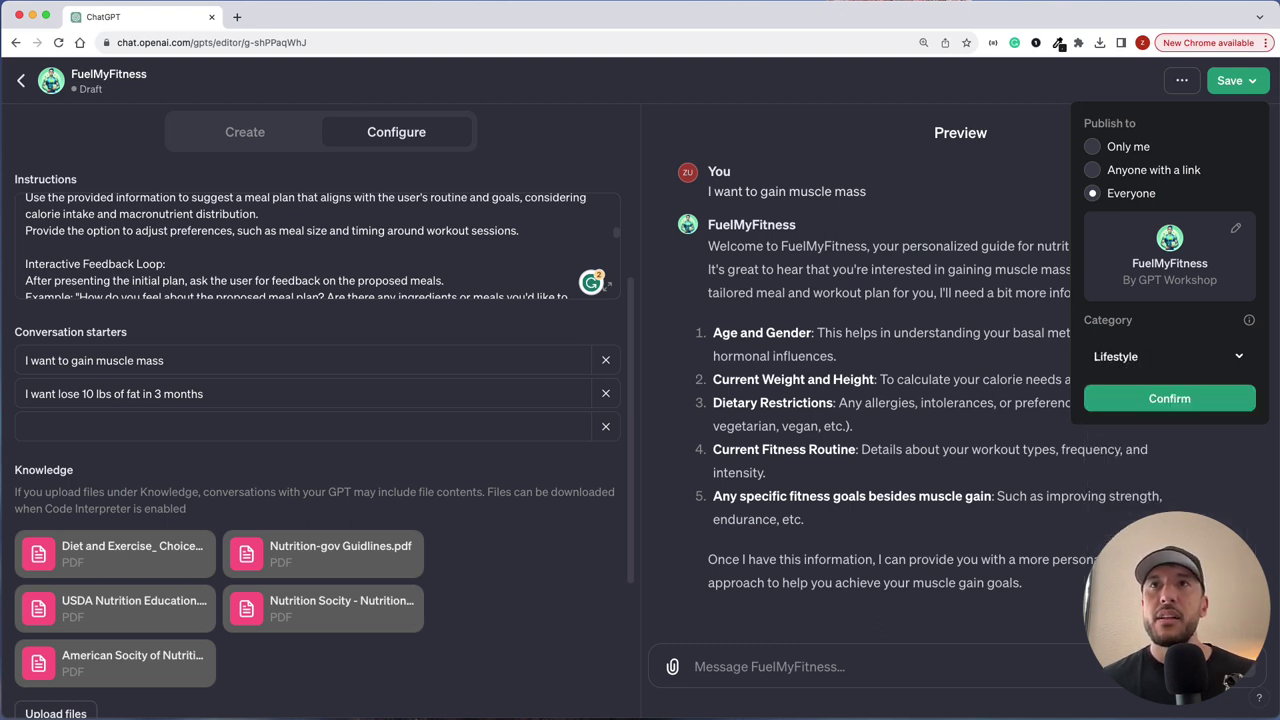
left_click(1194, 404)
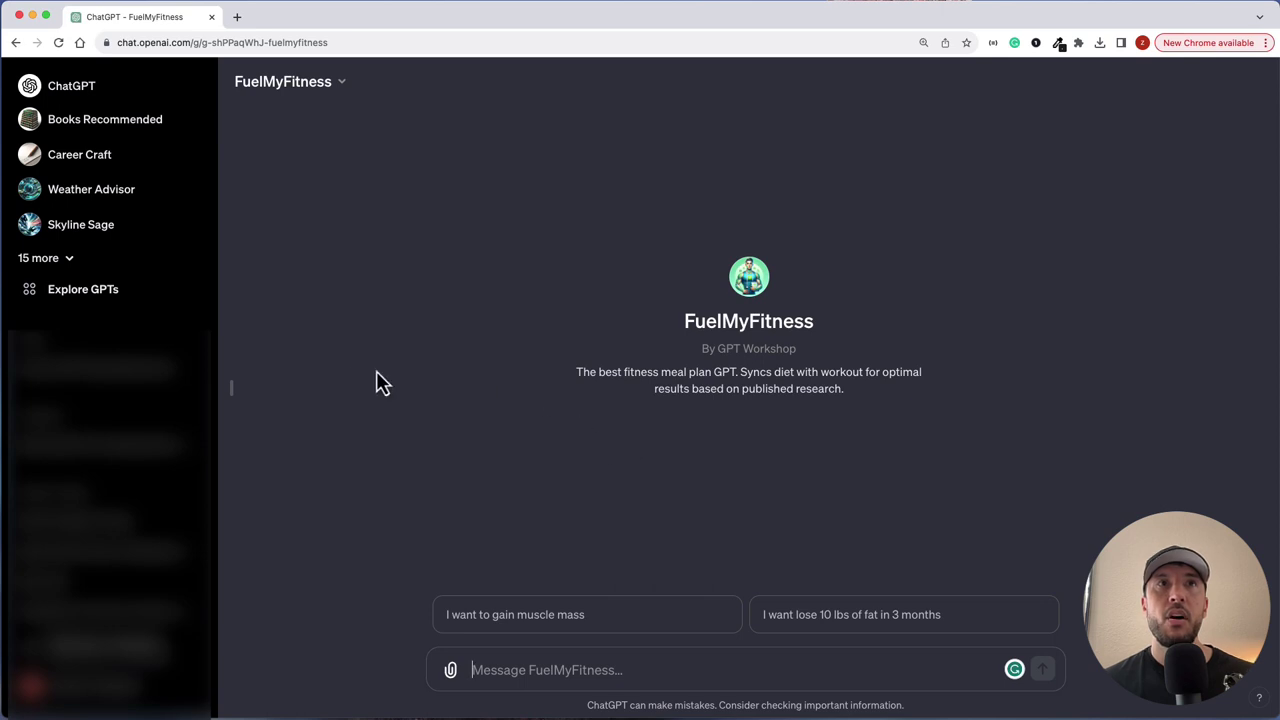
Search Explore GPTs for 'fuelmyfitness' and open the FuelMyFitness result
left_click(70, 296)
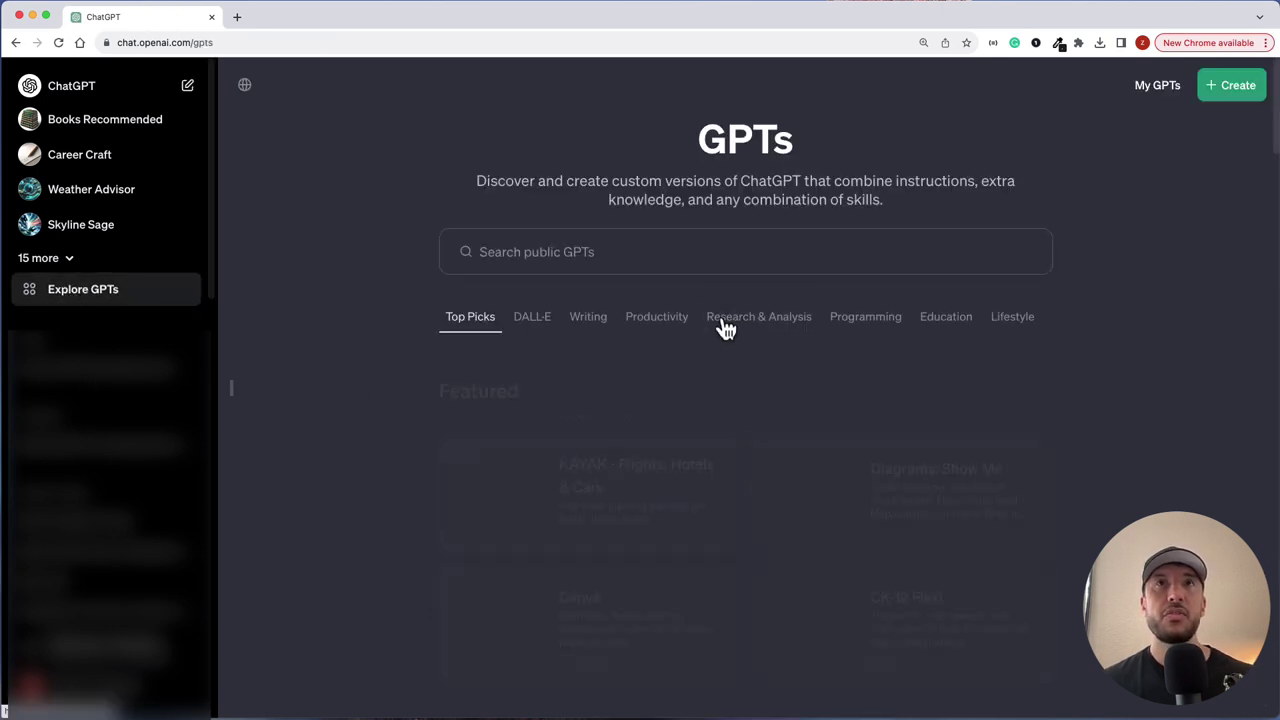
left_click(527, 258)
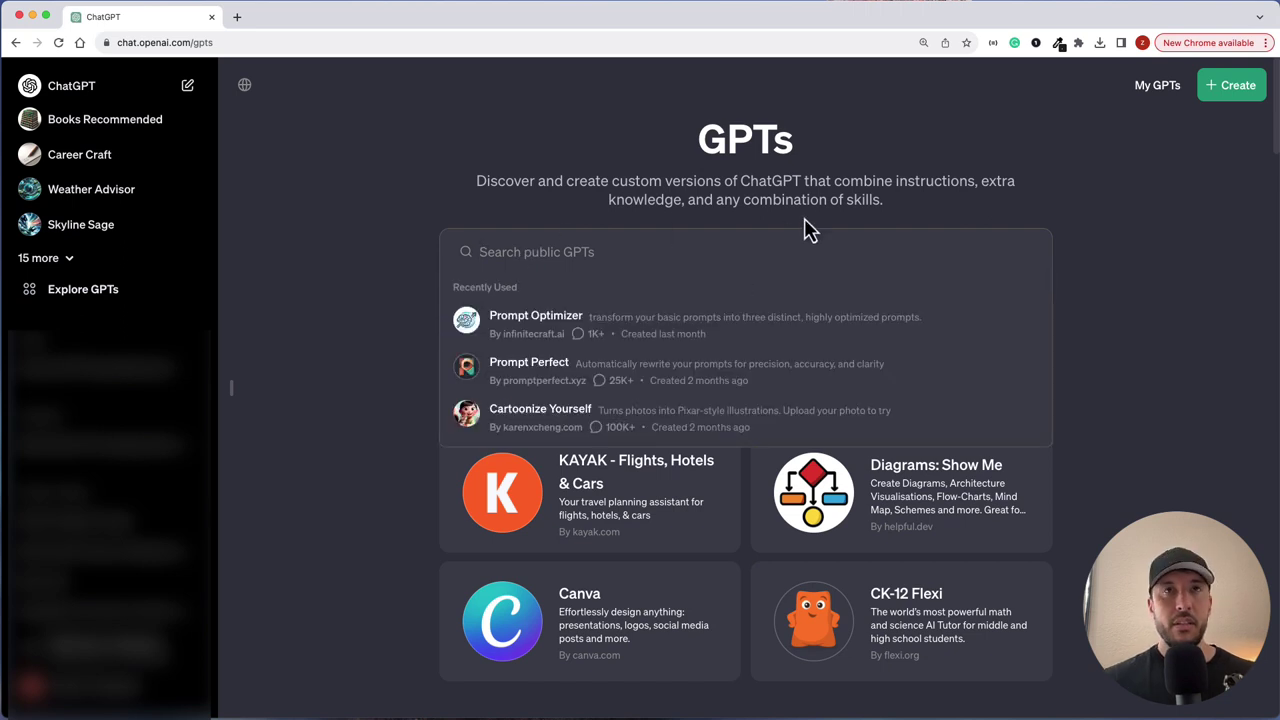
type("f")
type("uel")
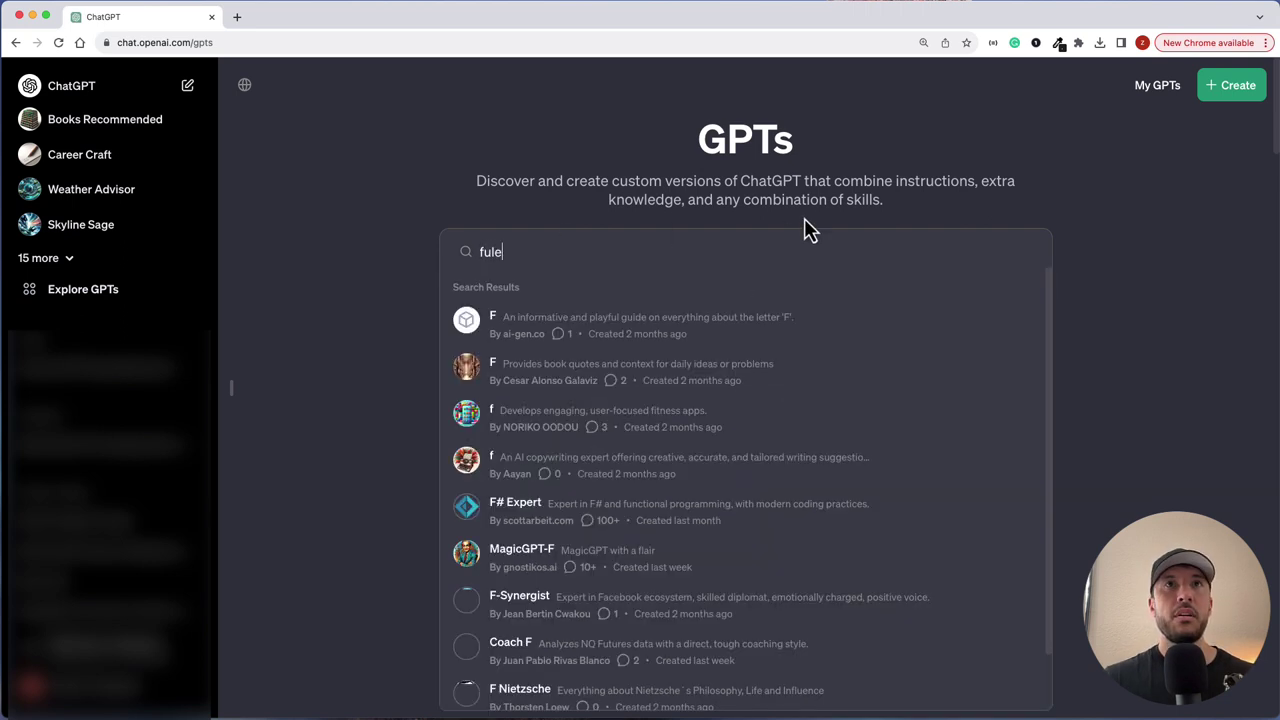
type("myf")
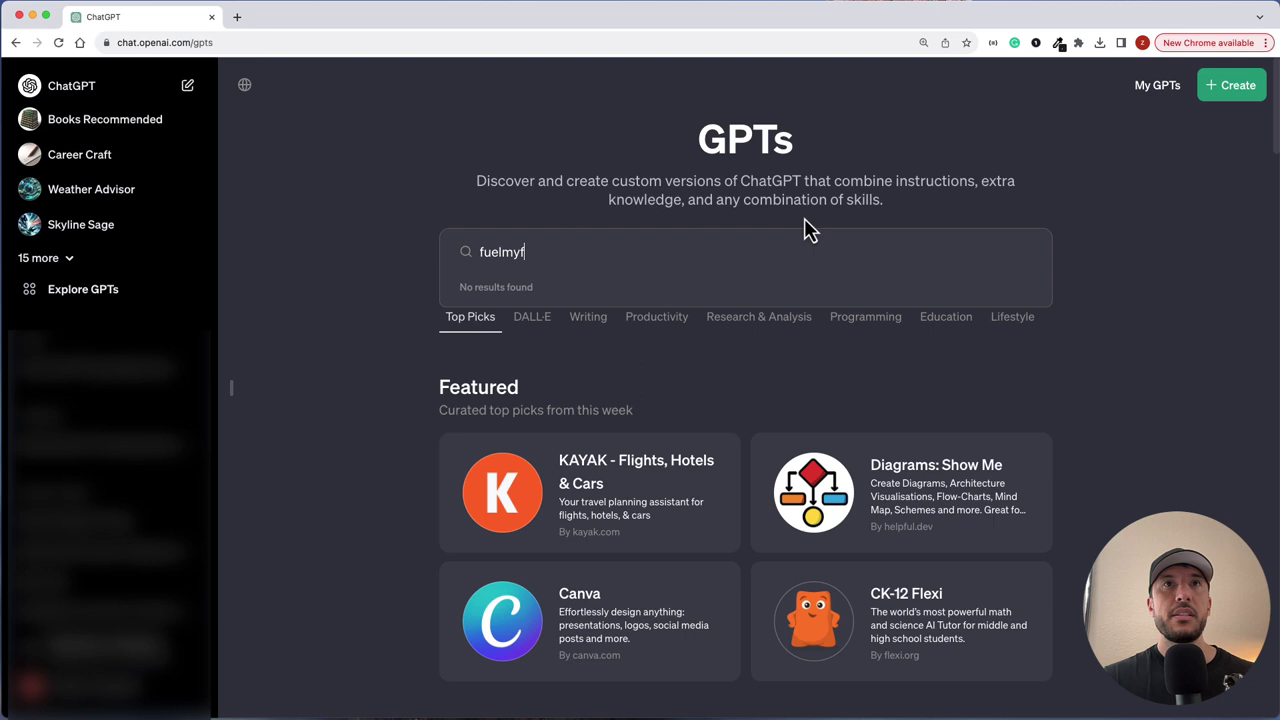
type("itness")
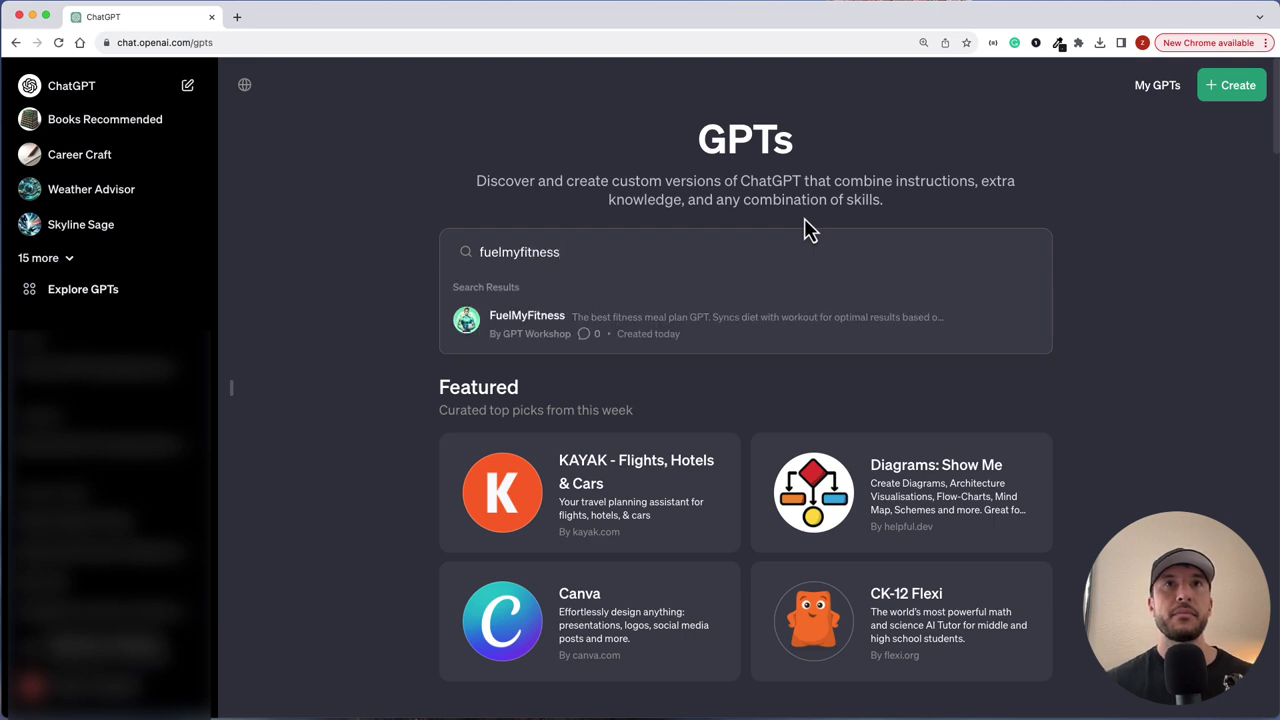
left_click(685, 330)
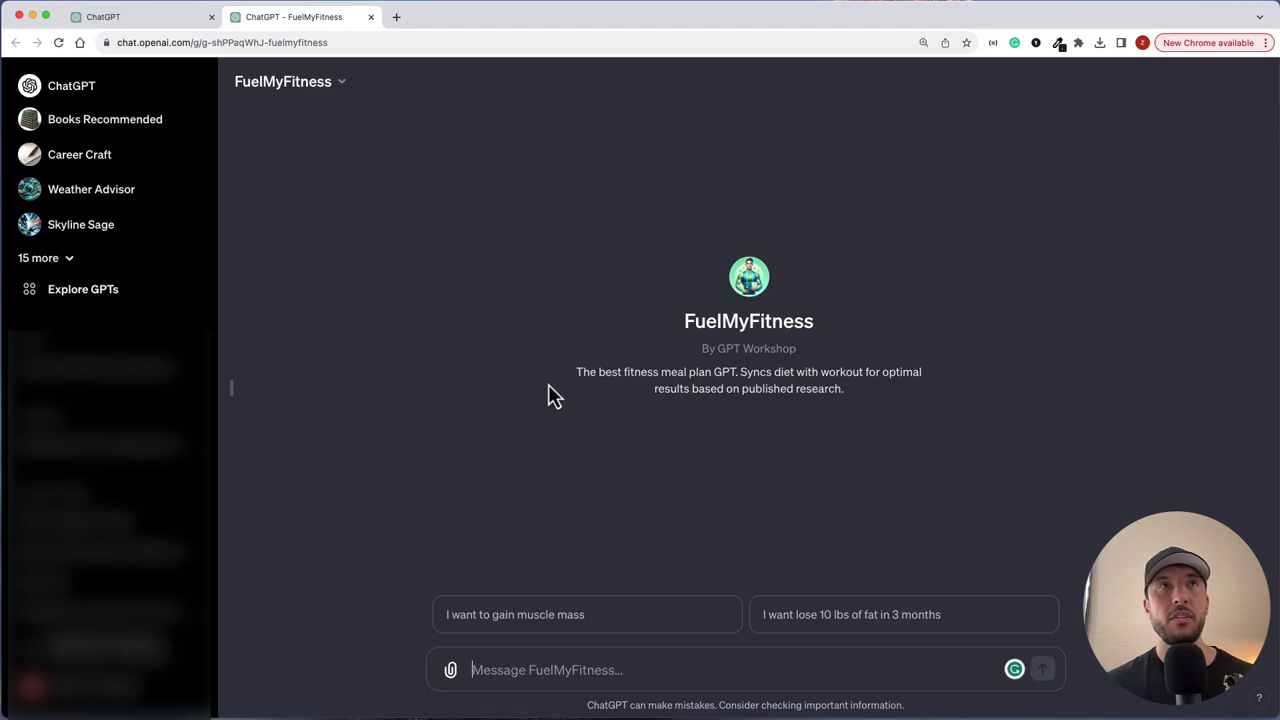